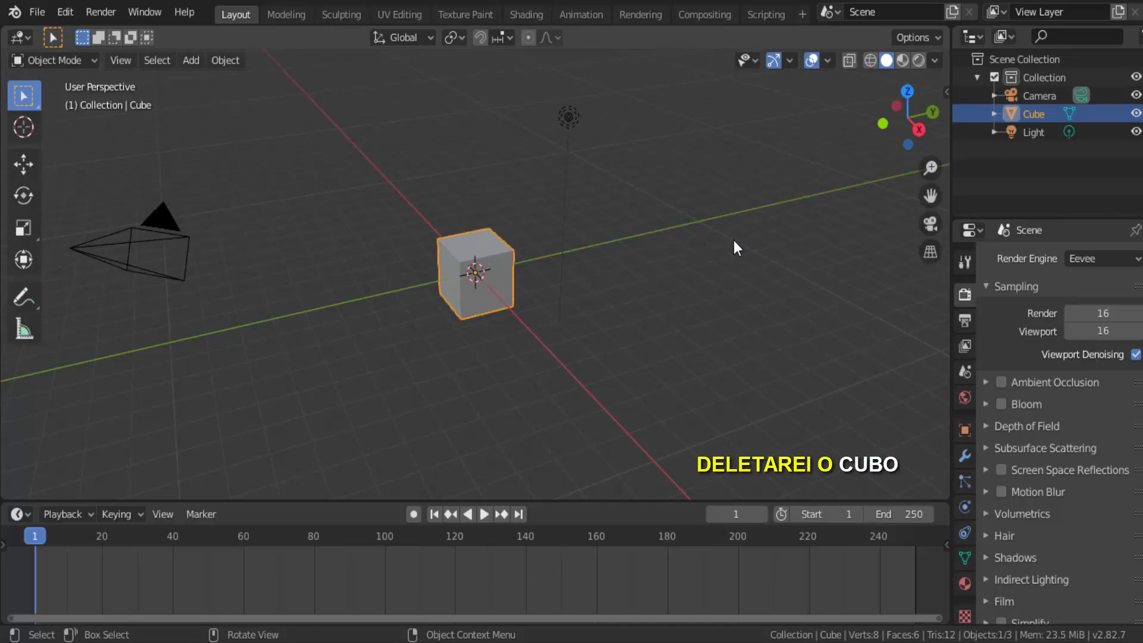
# Step: Delete the default cube and add a mesh circle in its place
pyautogui.press('x')
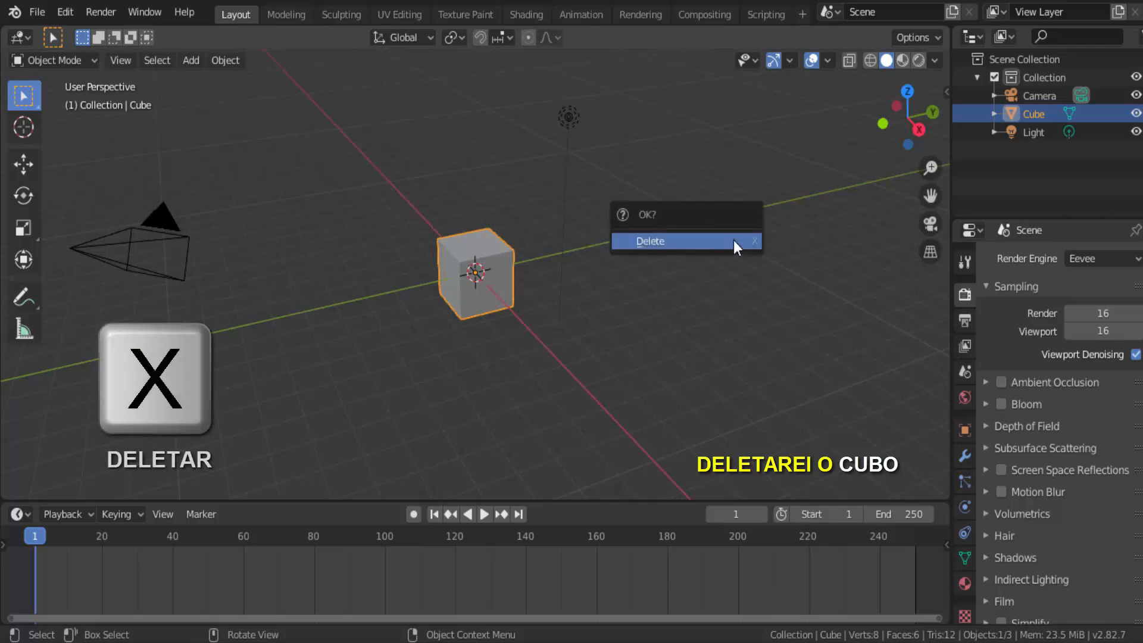
pyautogui.click(734, 240)
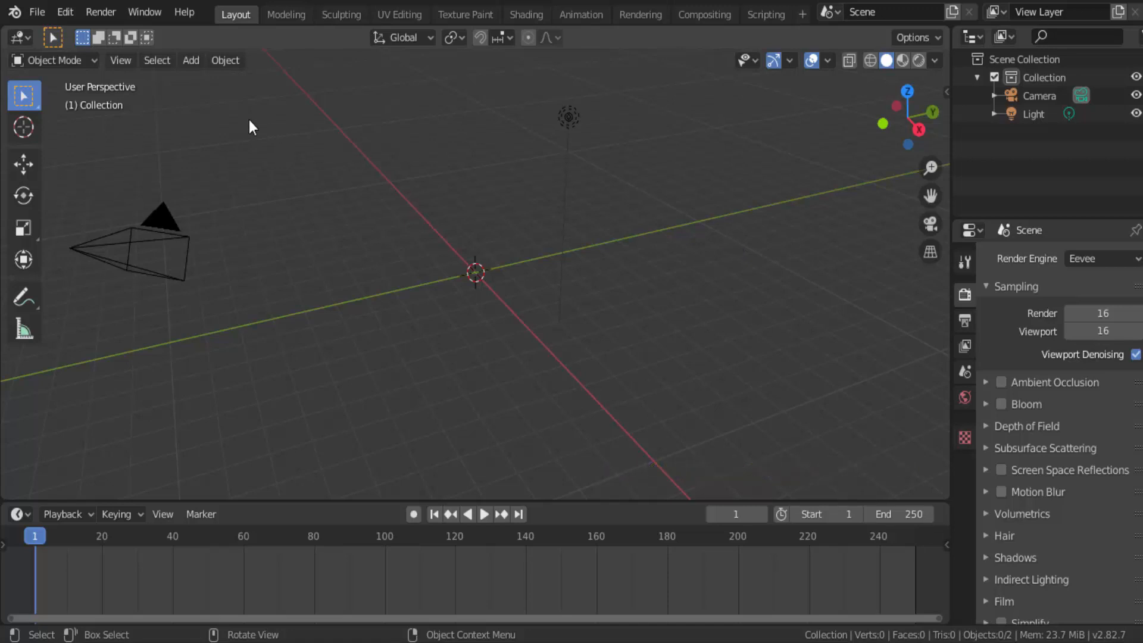
pyautogui.click(194, 60)
pyautogui.moveTo(206, 81)
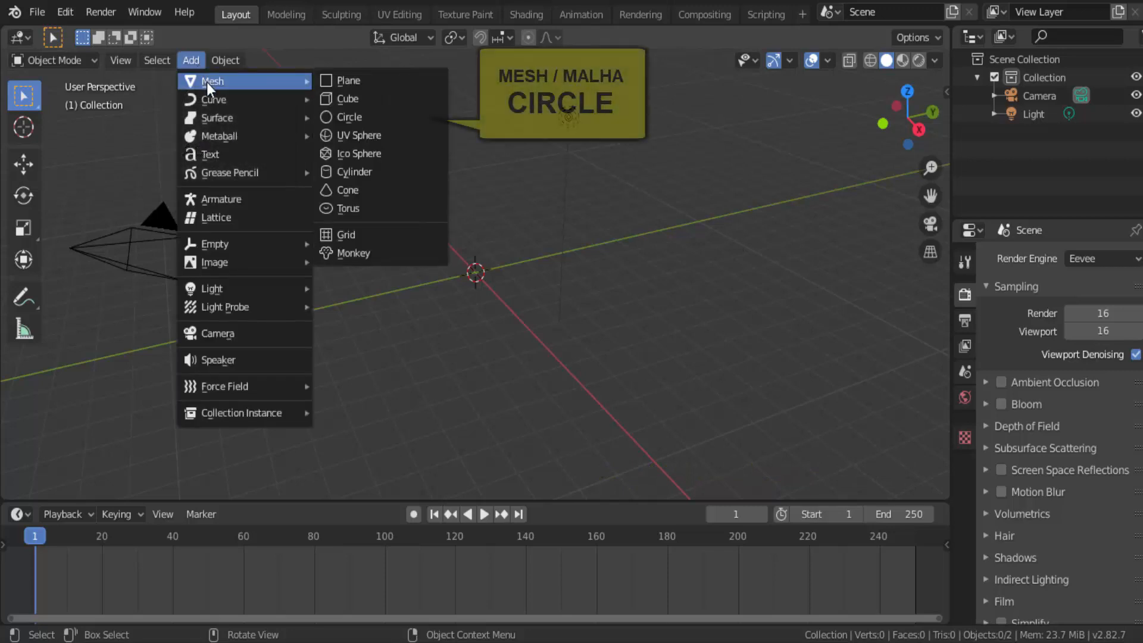
pyautogui.click(363, 113)
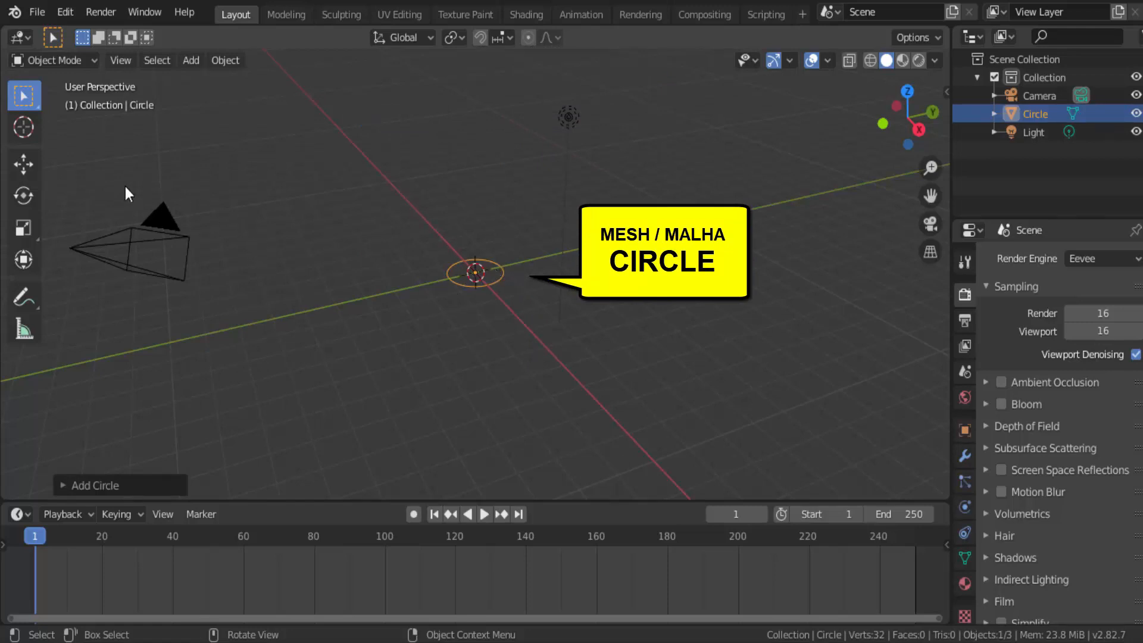
# Step: Raise the circle along the Z axis above the grid and scale it up to about 1.6 times its size
pyautogui.click(34, 162)
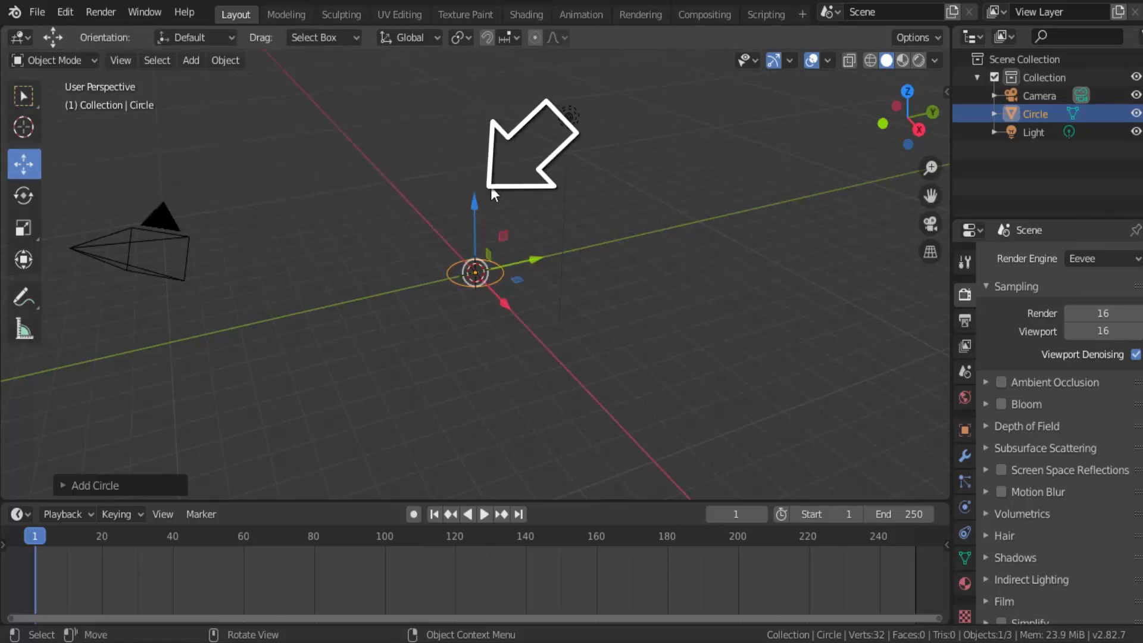
pyautogui.moveTo(475, 203); pyautogui.dragTo(490, 105)
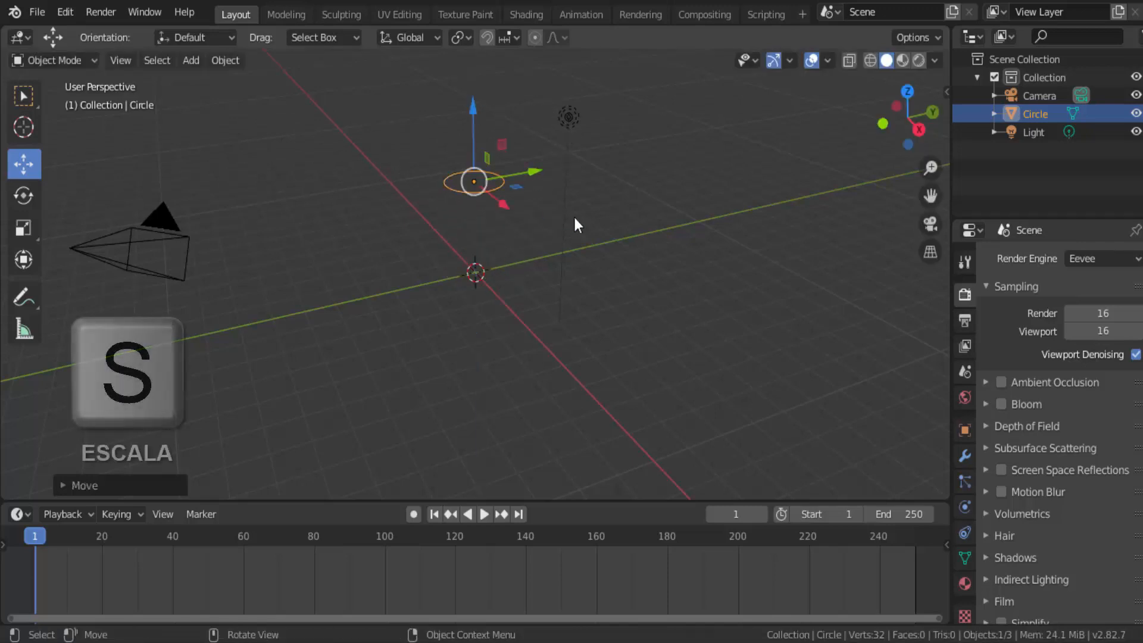
pyautogui.press('s')
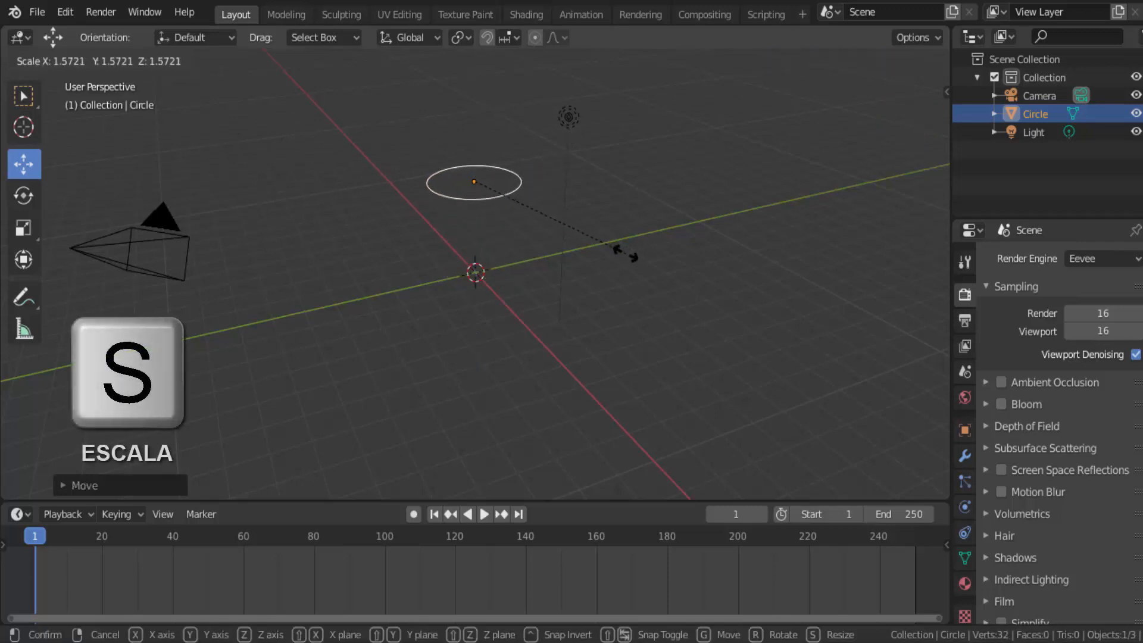
pyautogui.click(595, 256)
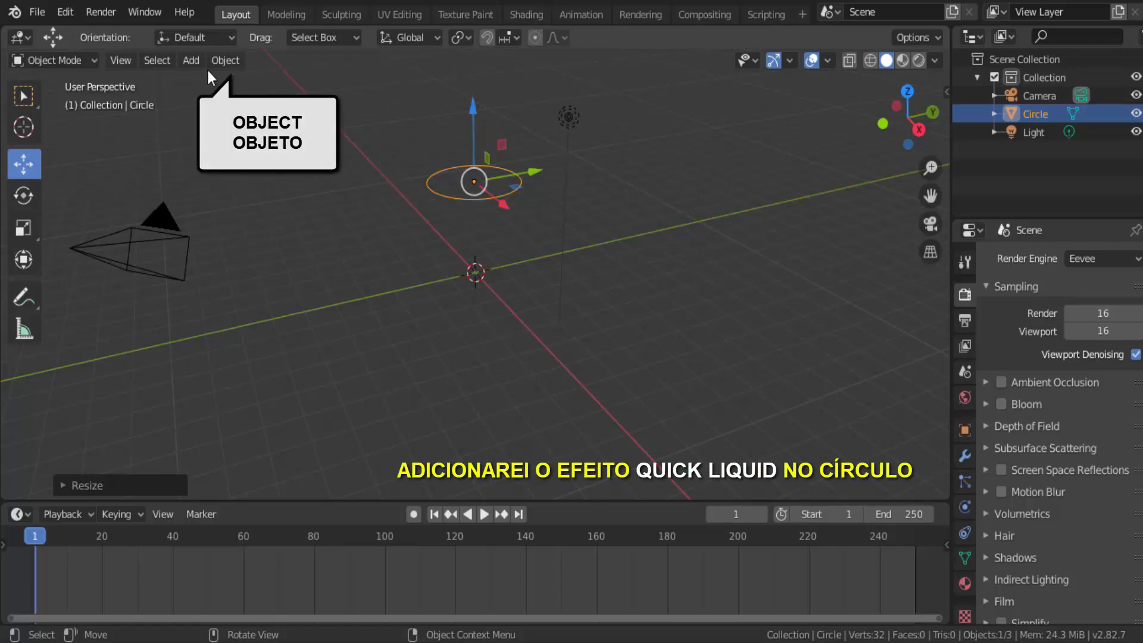
# Step: Apply the Quick Liquid effect to the circle and play the animation briefly to check it
pyautogui.click(224, 62)
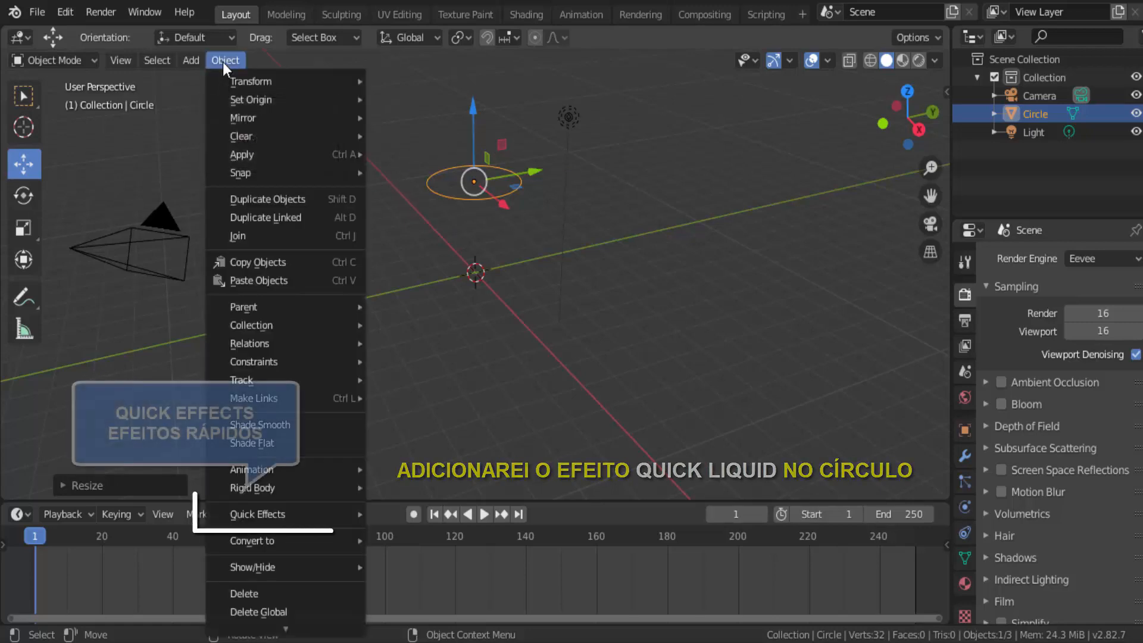
pyautogui.moveTo(303, 518)
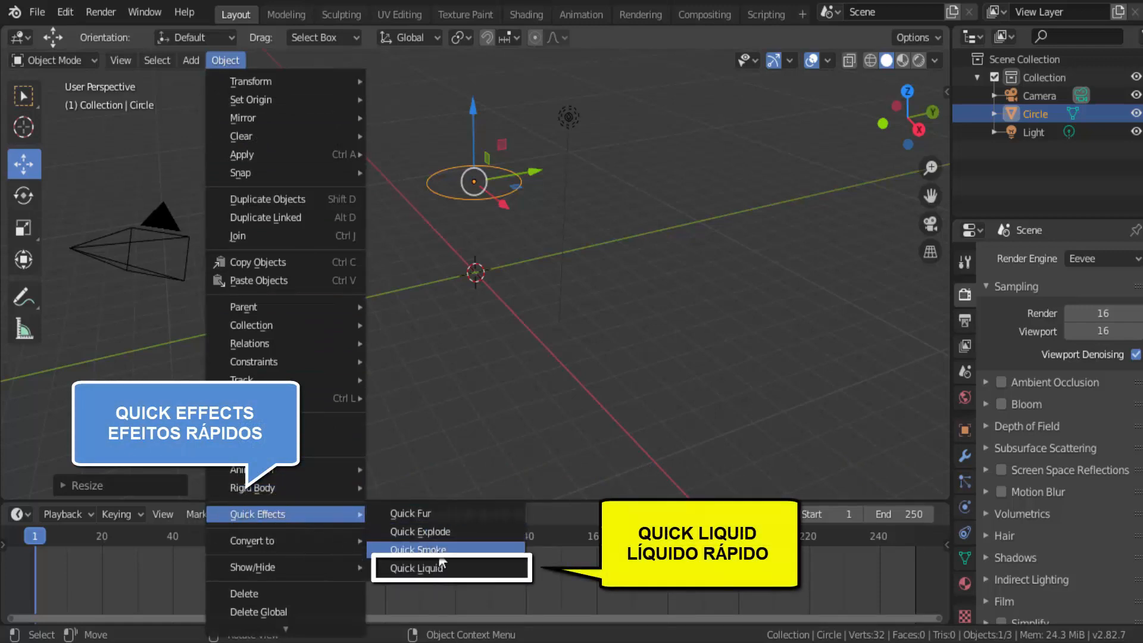
pyautogui.click(439, 566)
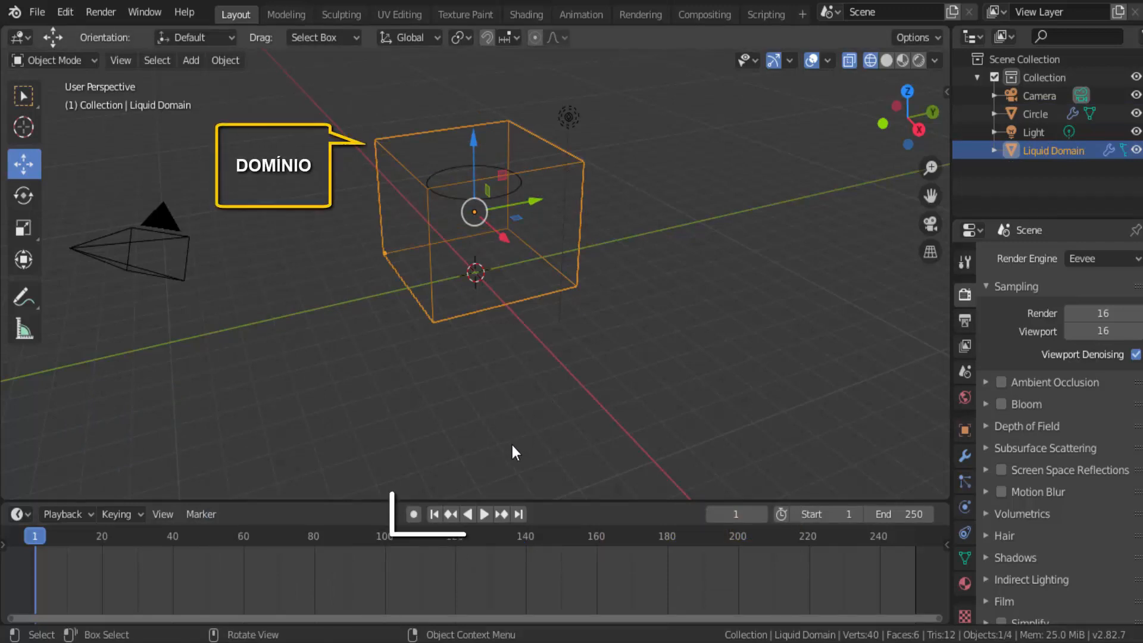
pyautogui.click(484, 515)
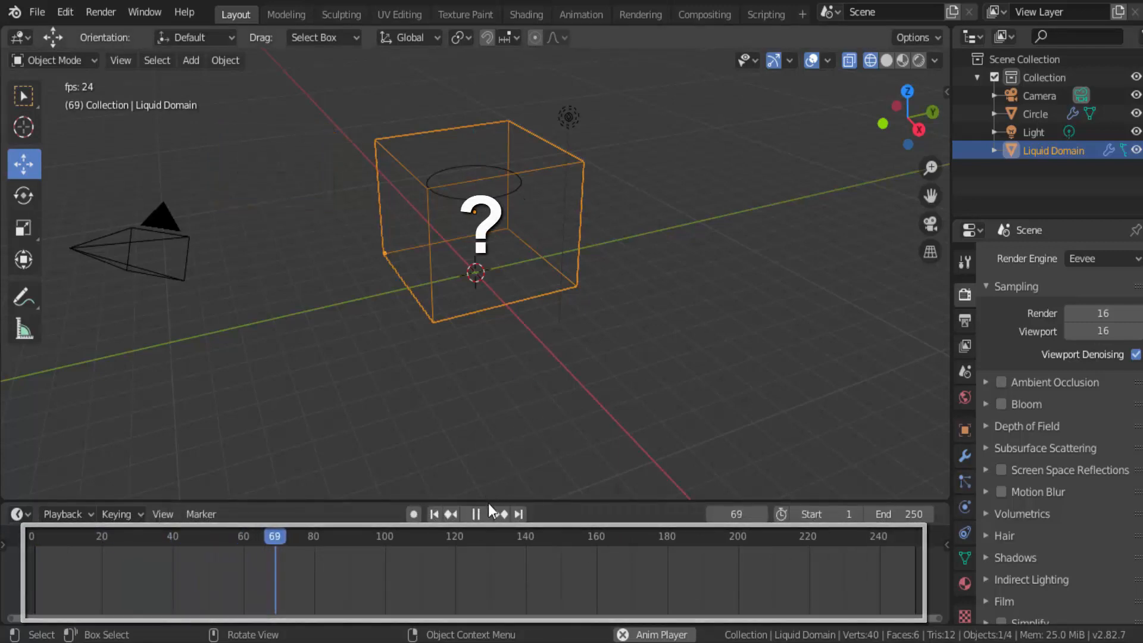
pyautogui.press('Escape')
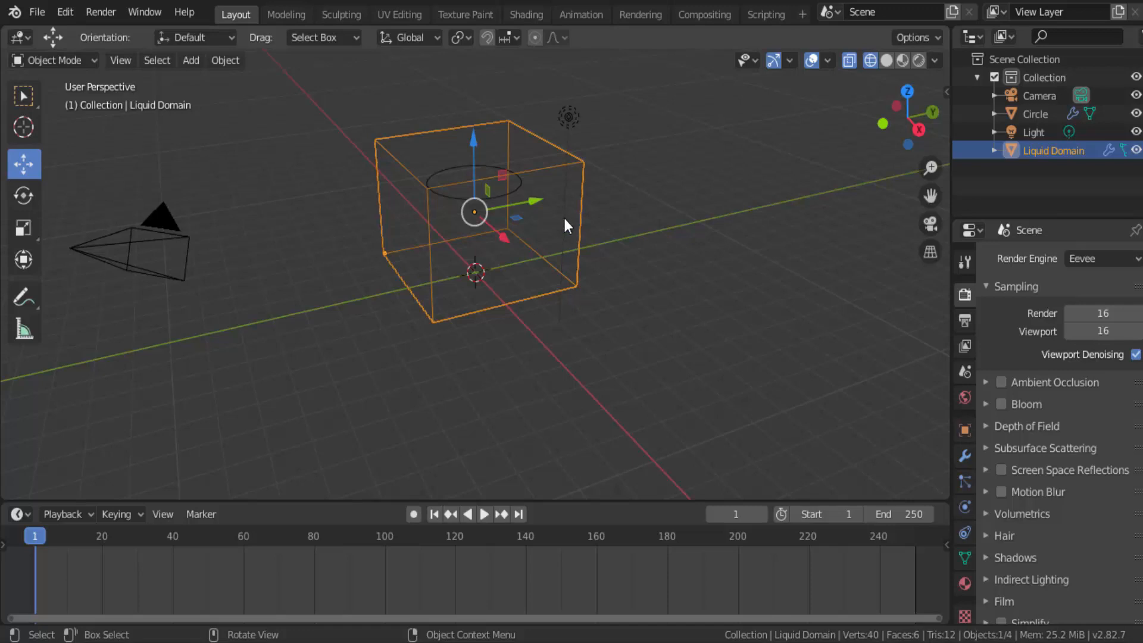
# Step: Fill the circle's outline with a face in Edit Mode and return to Object Mode
pyautogui.click(516, 183)
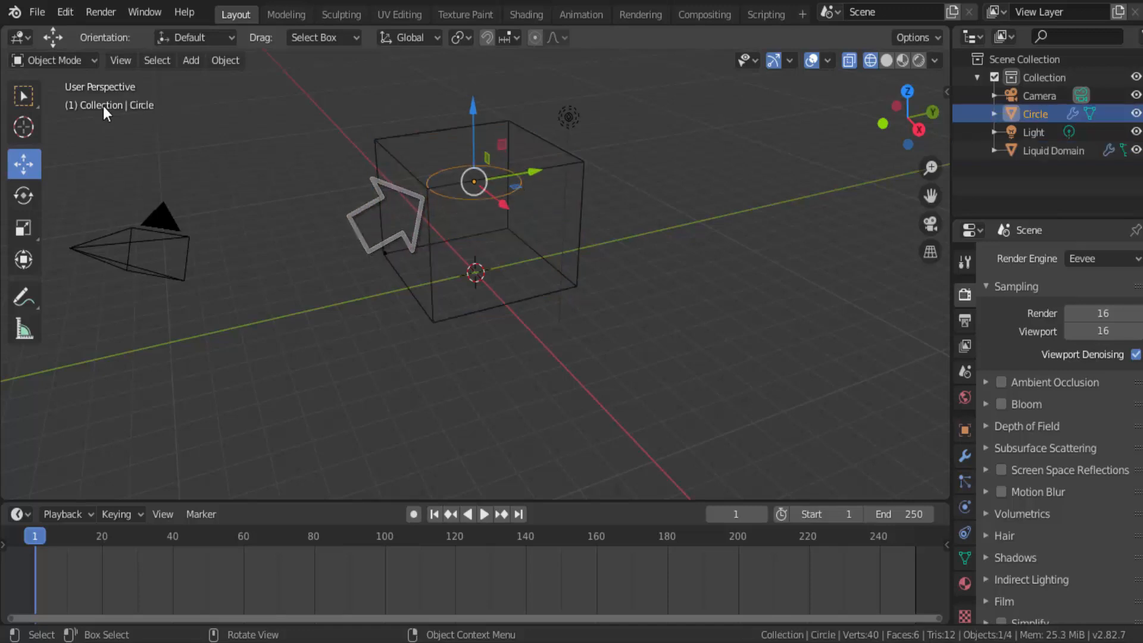
pyautogui.click(45, 59)
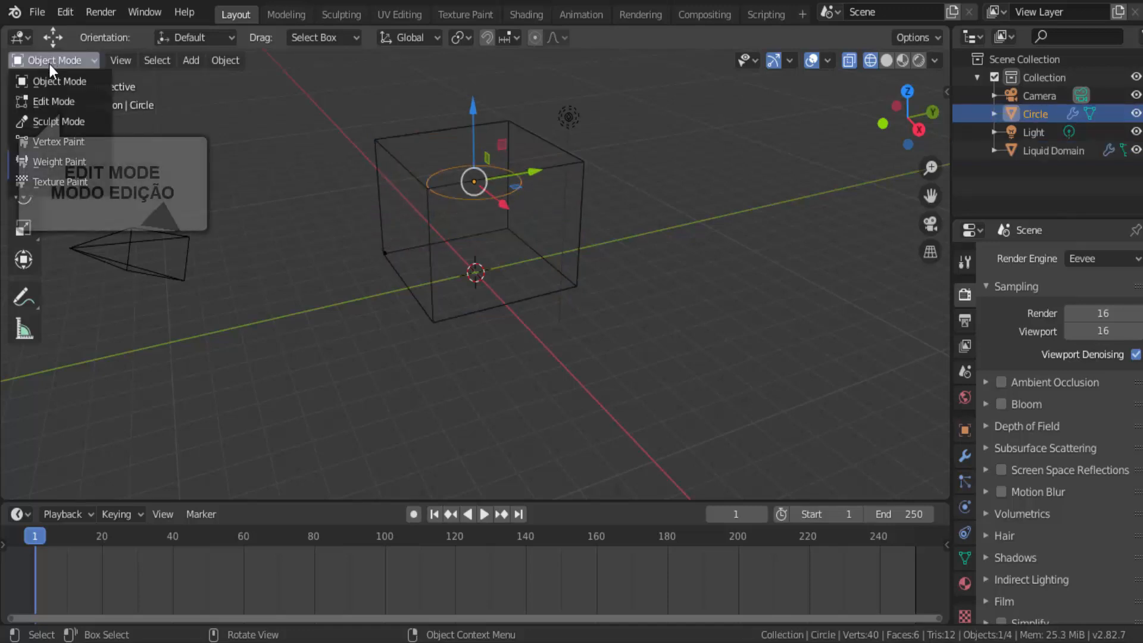
pyautogui.click(52, 101)
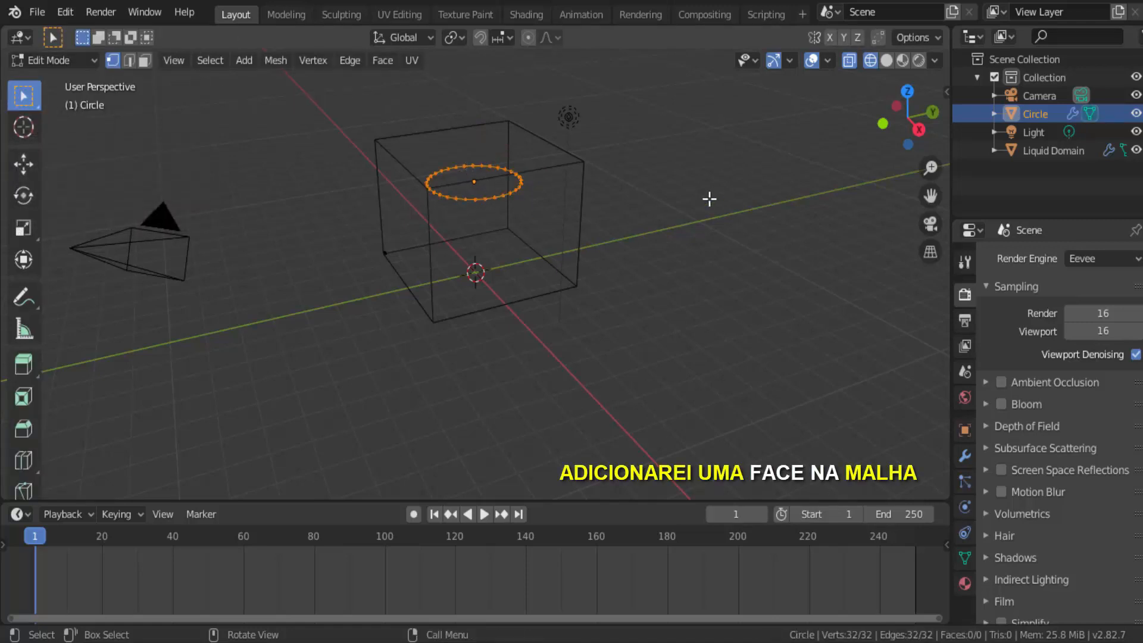
pyautogui.press('f')
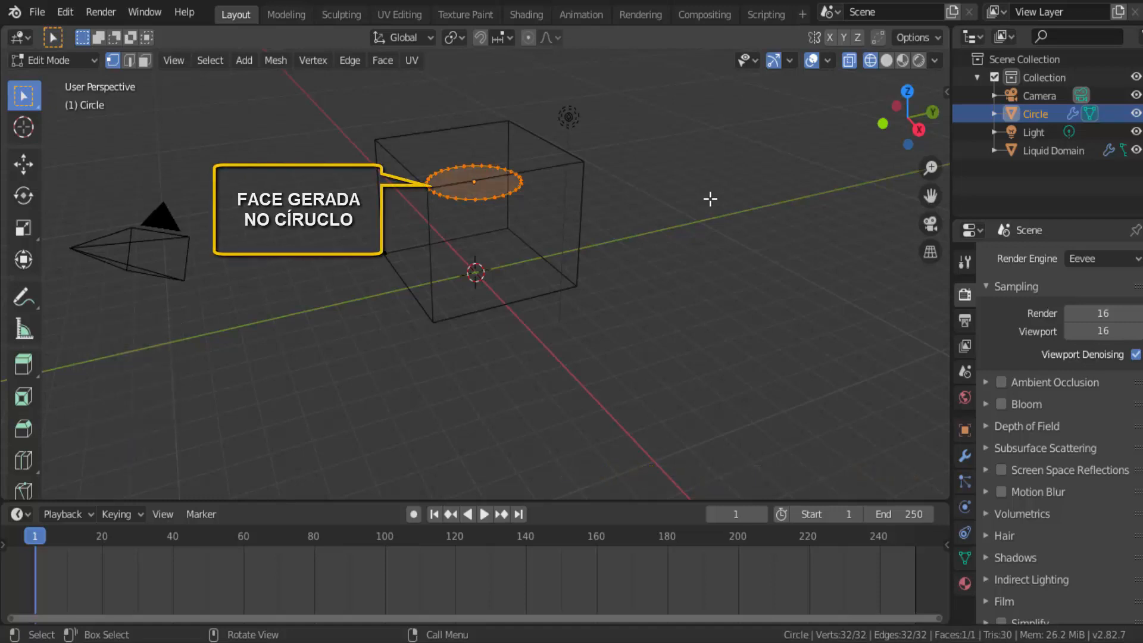
pyautogui.click(59, 60)
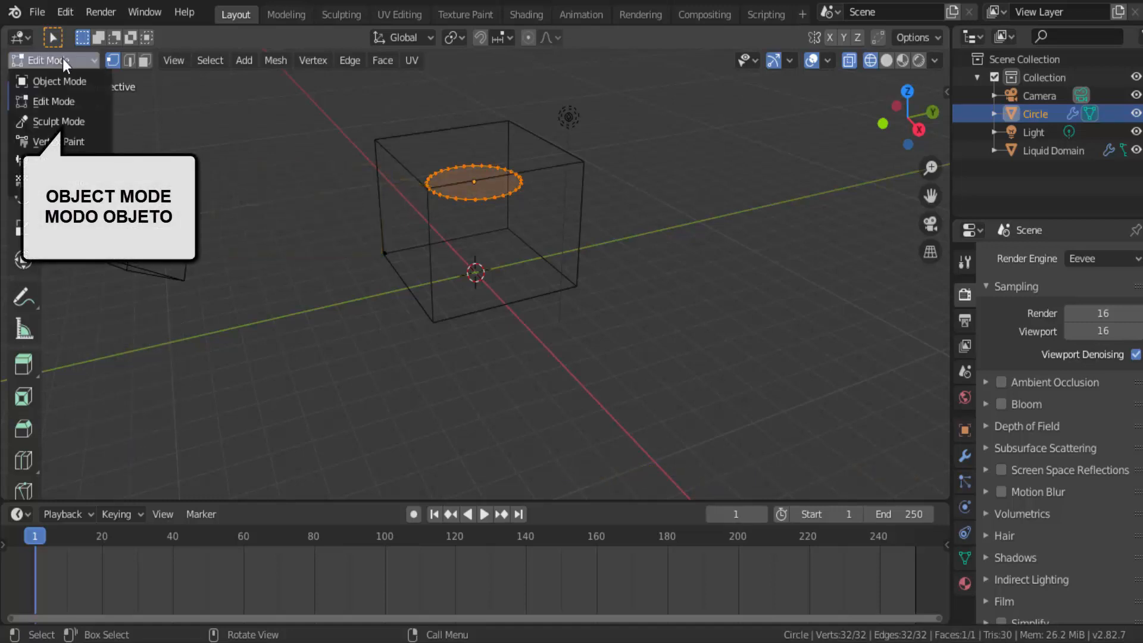
pyautogui.click(61, 79)
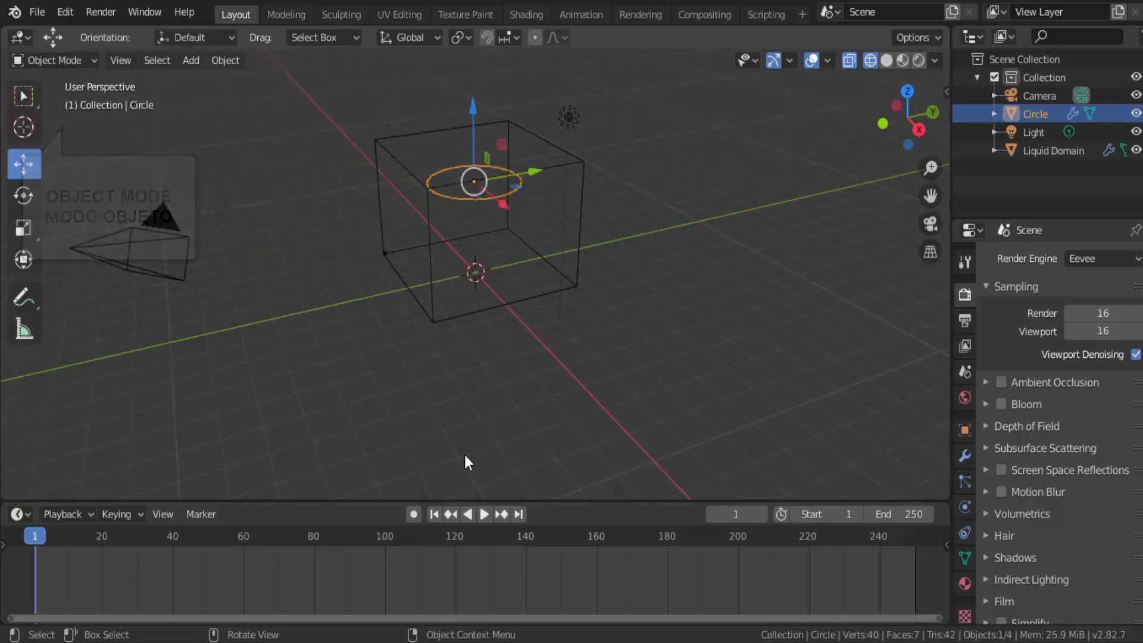
# Step: Play the animation to test the filled circle, then return to the first frame
pyautogui.click(484, 514)
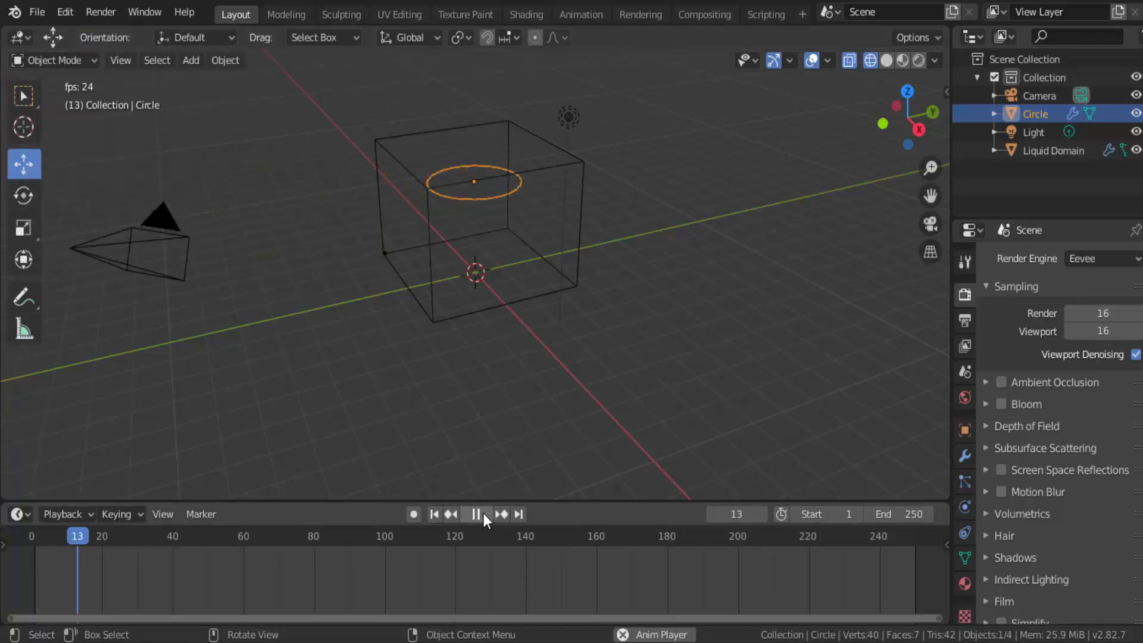
pyautogui.click(478, 515)
pyautogui.click(435, 513)
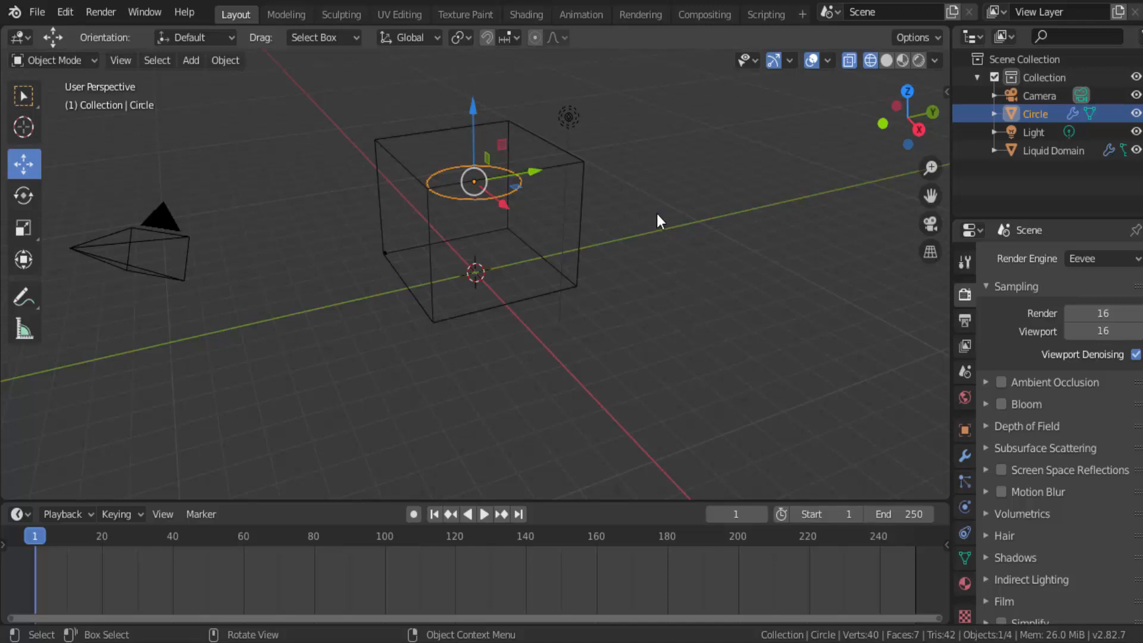
# Step: Bake the fluid simulation data for the Liquid Domain from its physics settings
pyautogui.click(584, 202)
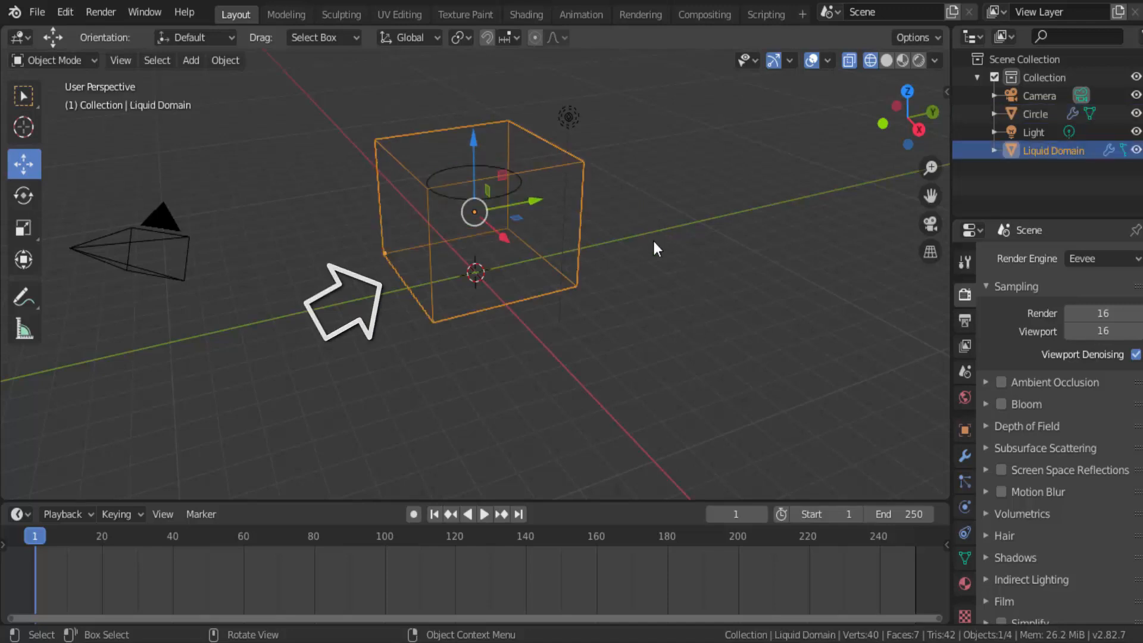
pyautogui.click(961, 510)
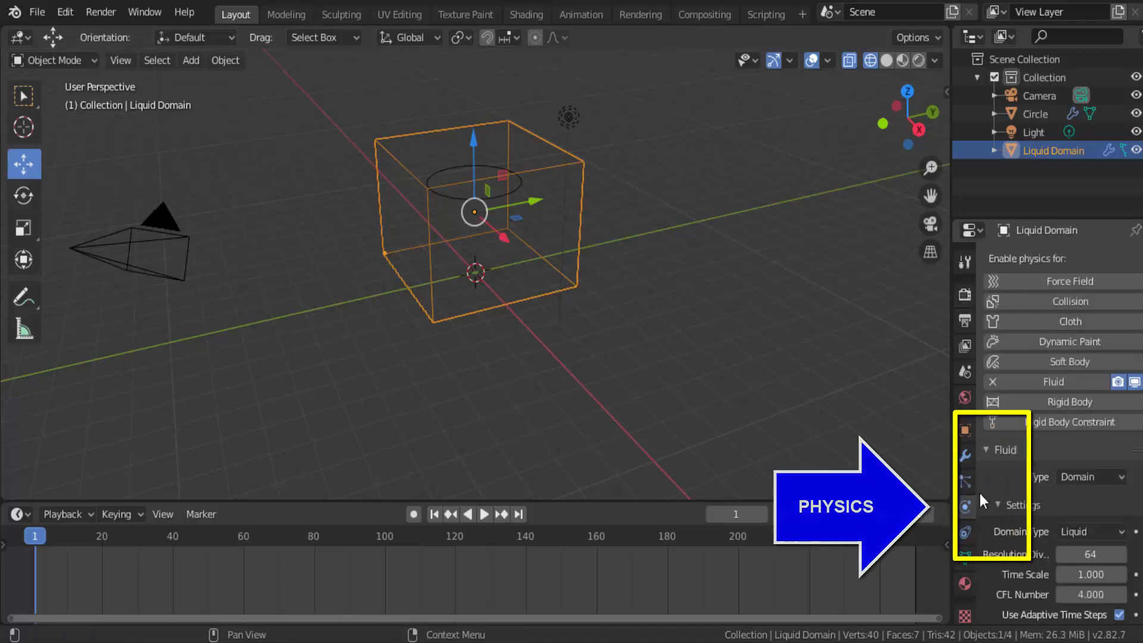
pyautogui.scroll(-8, 1049, 467)
pyautogui.scroll(-3, 1049, 467)
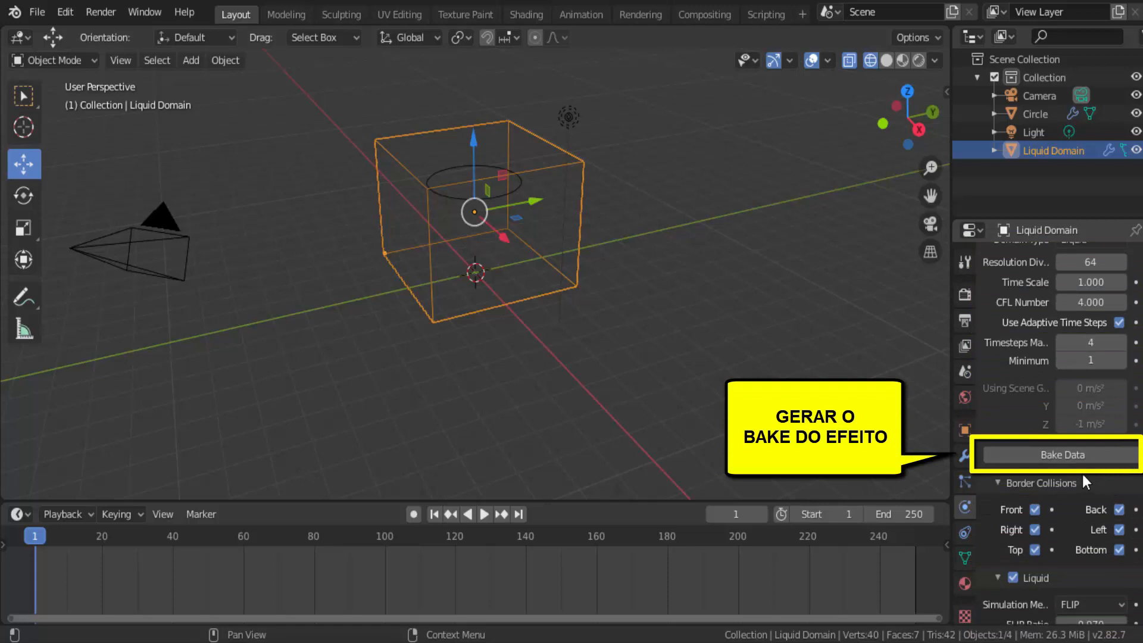
pyautogui.click(1064, 457)
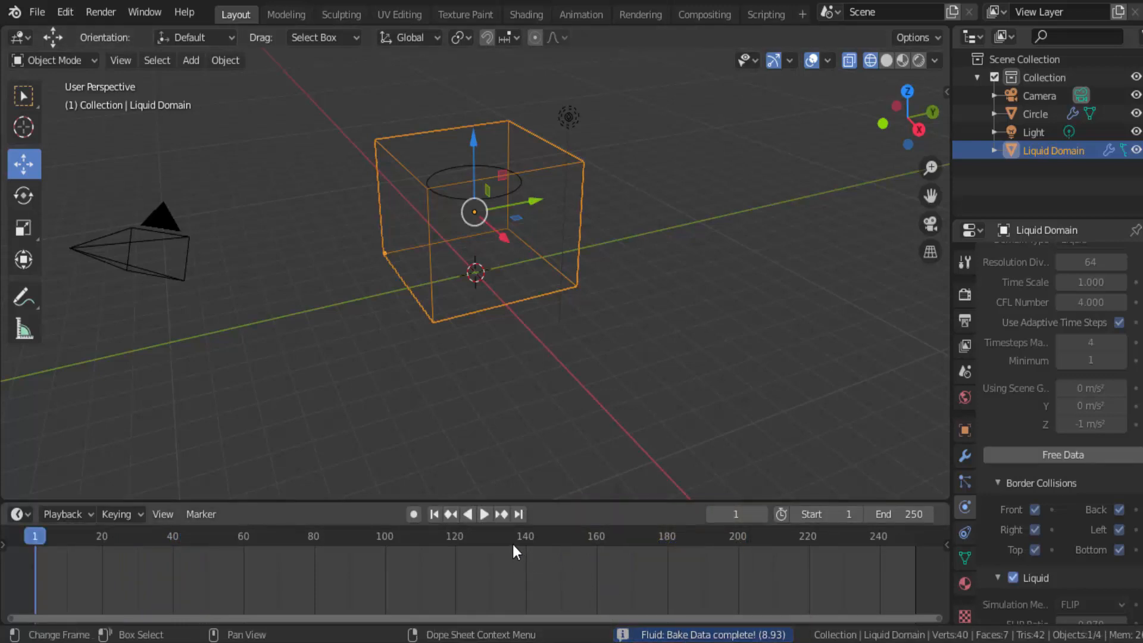
# Step: Play back the baked liquid simulation and rewind to frame 1
pyautogui.click(484, 515)
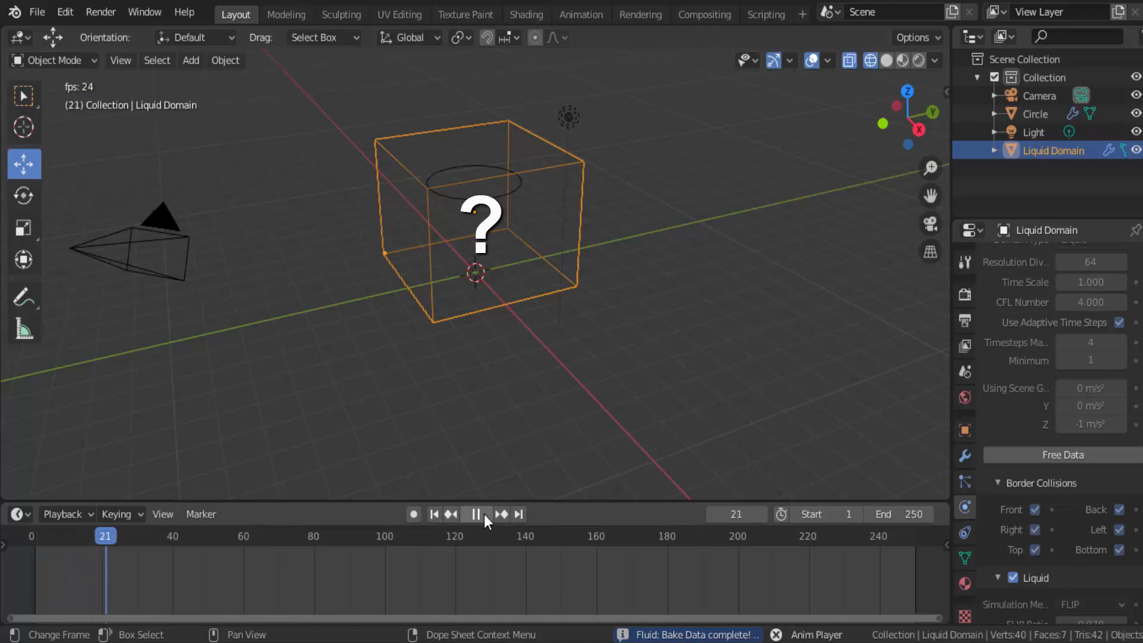
pyautogui.click(484, 514)
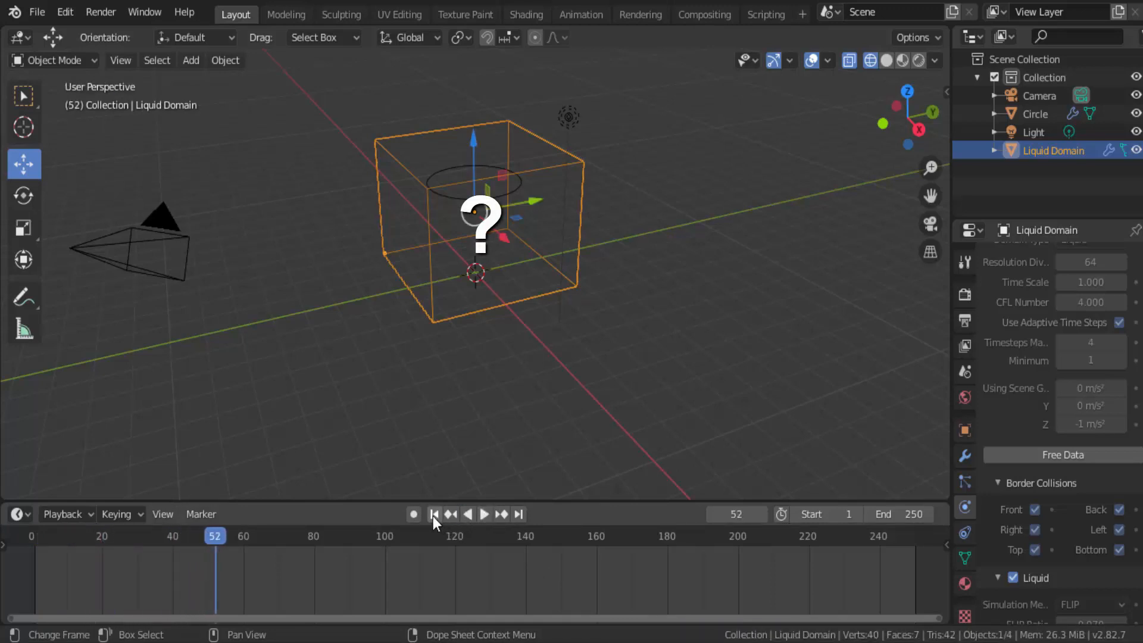
pyautogui.click(433, 514)
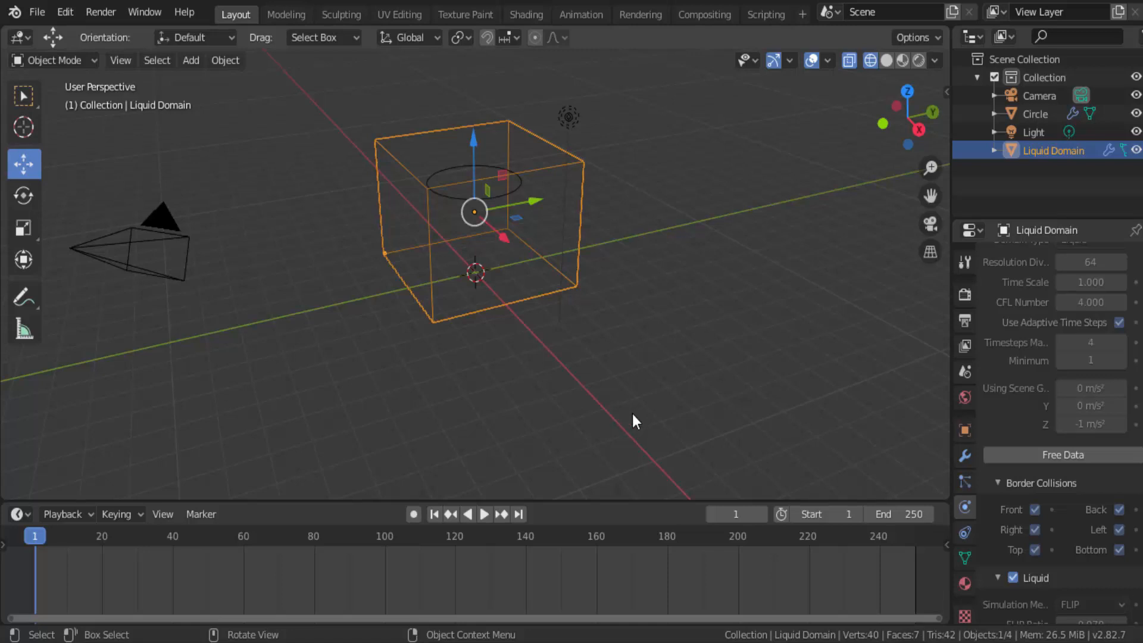
# Step: Extrude the circle's face slightly upward in Edit Mode to give it volume, and return to Object Mode
pyautogui.click(519, 187)
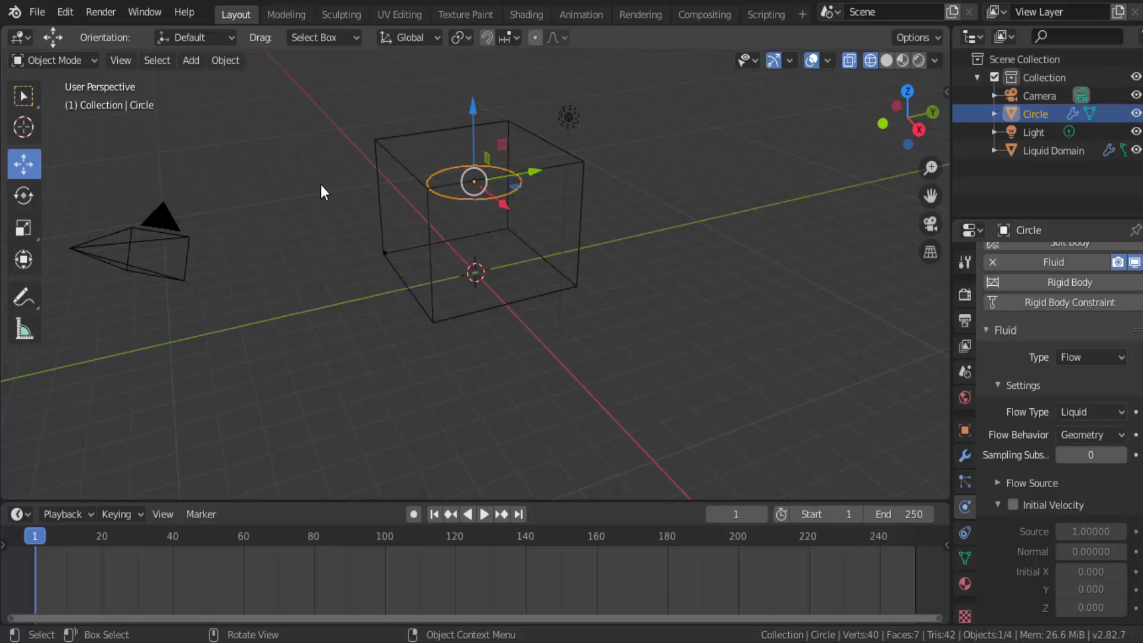
pyautogui.click(63, 59)
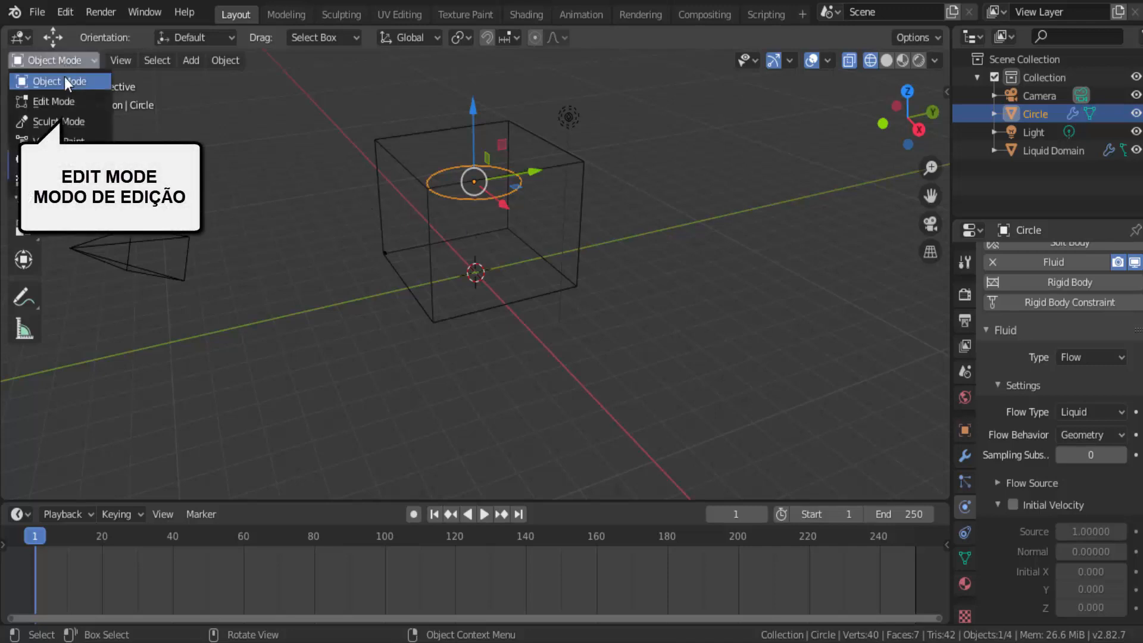
pyautogui.click(59, 101)
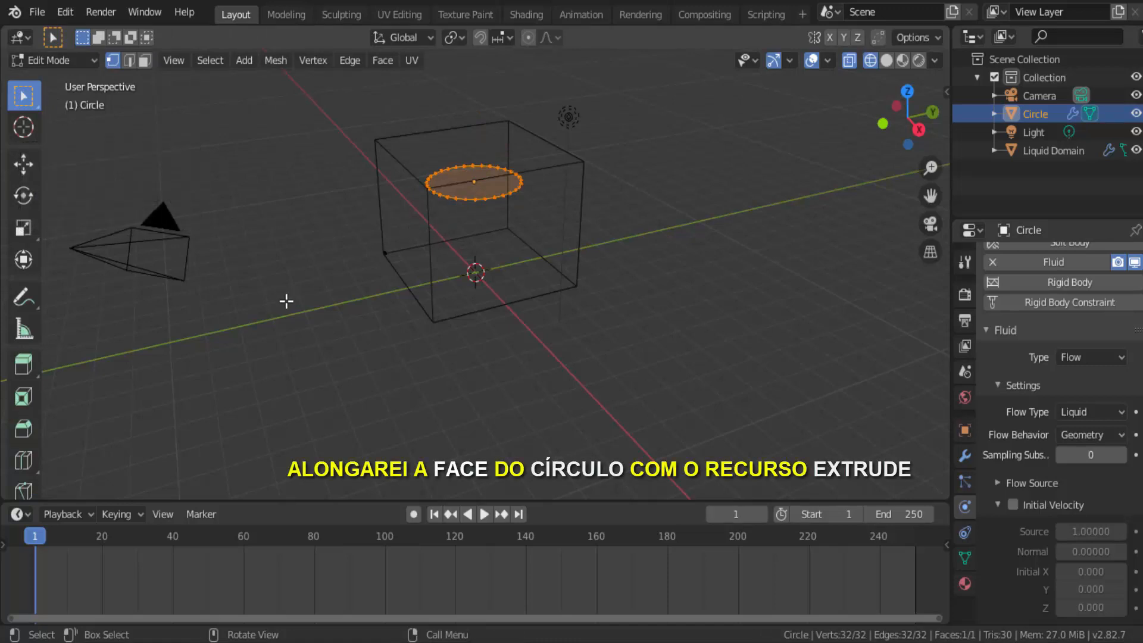
pyautogui.click(29, 368)
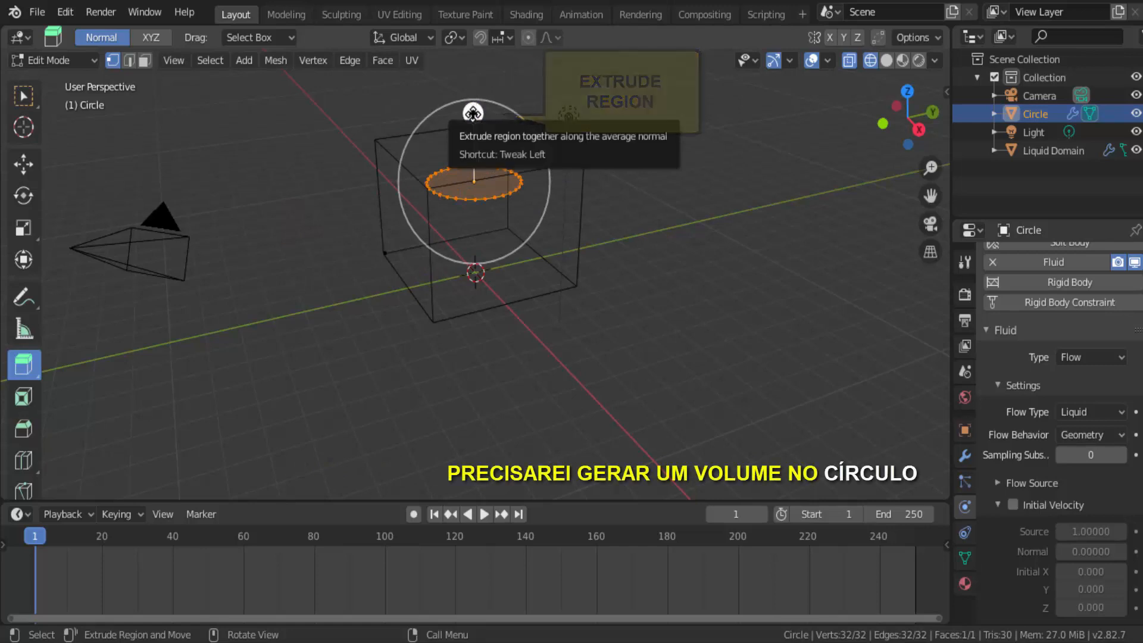
pyautogui.moveTo(473, 113); pyautogui.dragTo(473, 108)
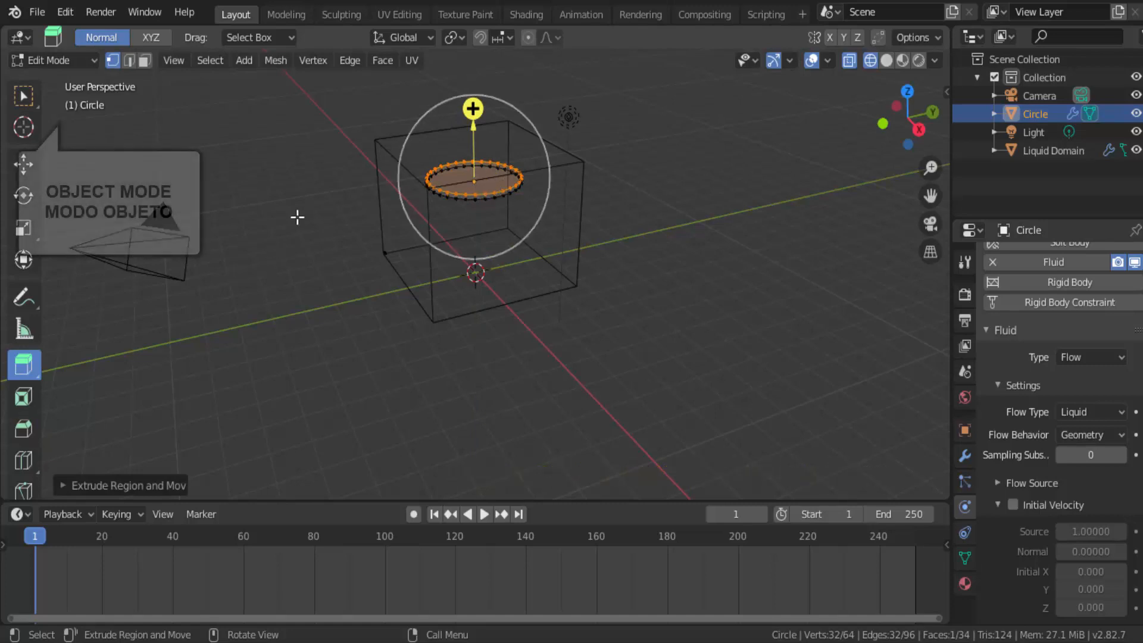
pyautogui.click(66, 60)
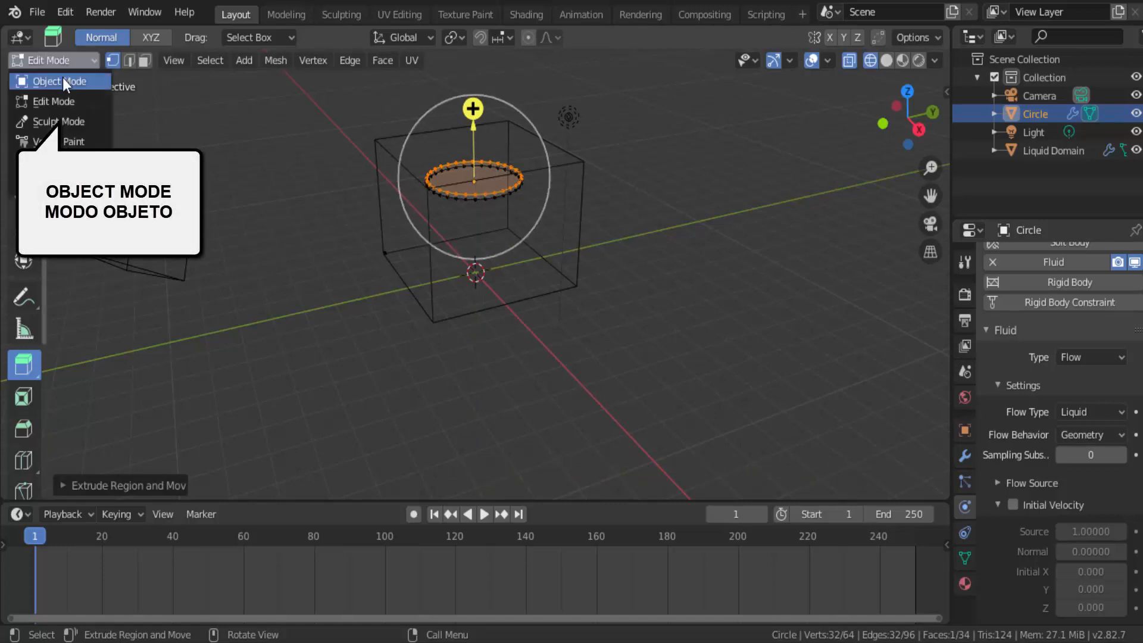
pyautogui.click(63, 80)
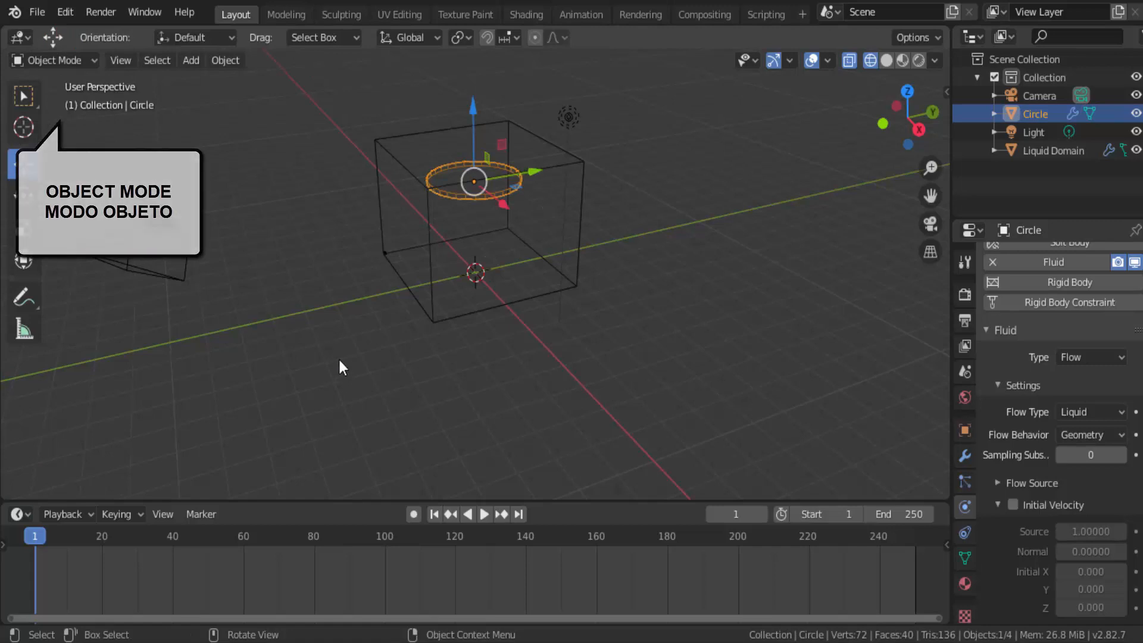
# Step: Free the previously baked fluid data of the Liquid Domain in its physics settings
pyautogui.click(581, 206)
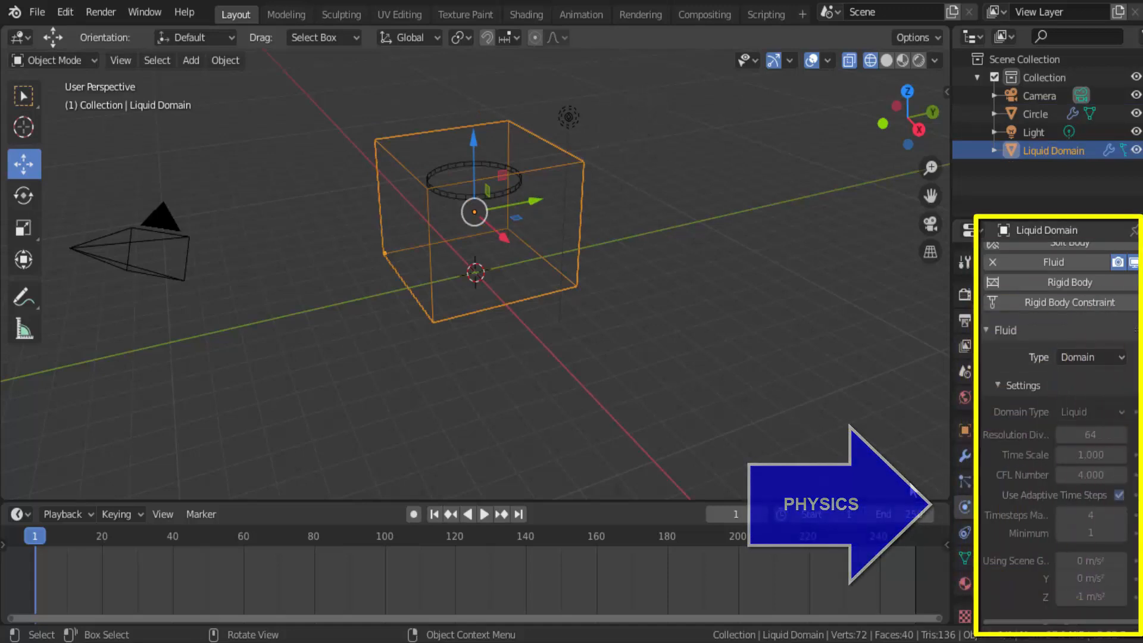
pyautogui.scroll(-2, 1015, 444)
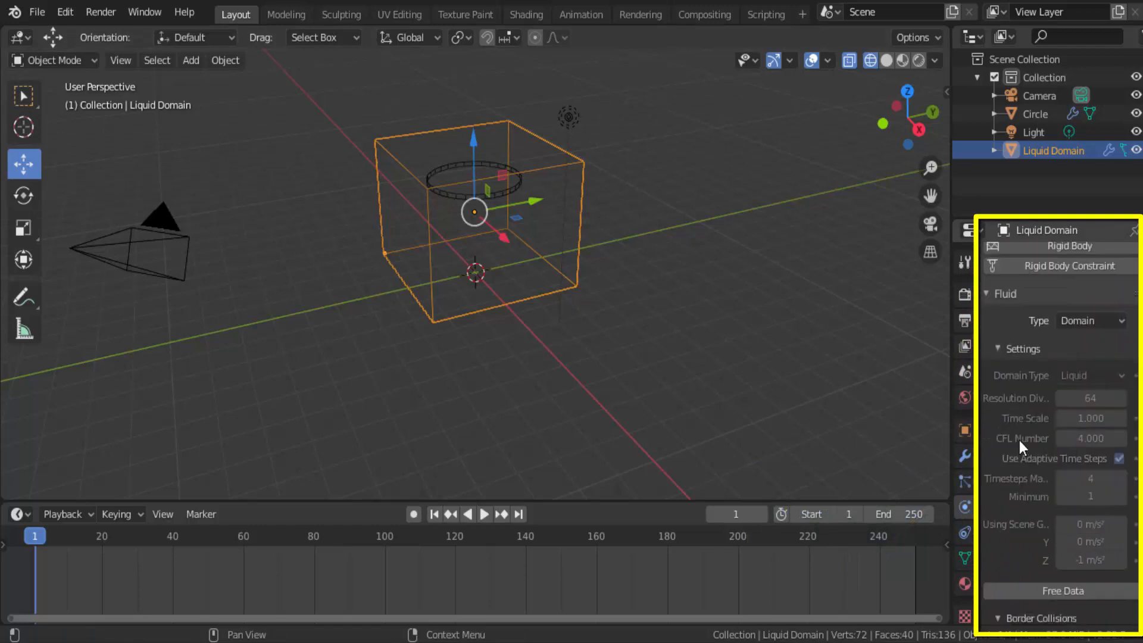
pyautogui.scroll(-5, 1019, 441)
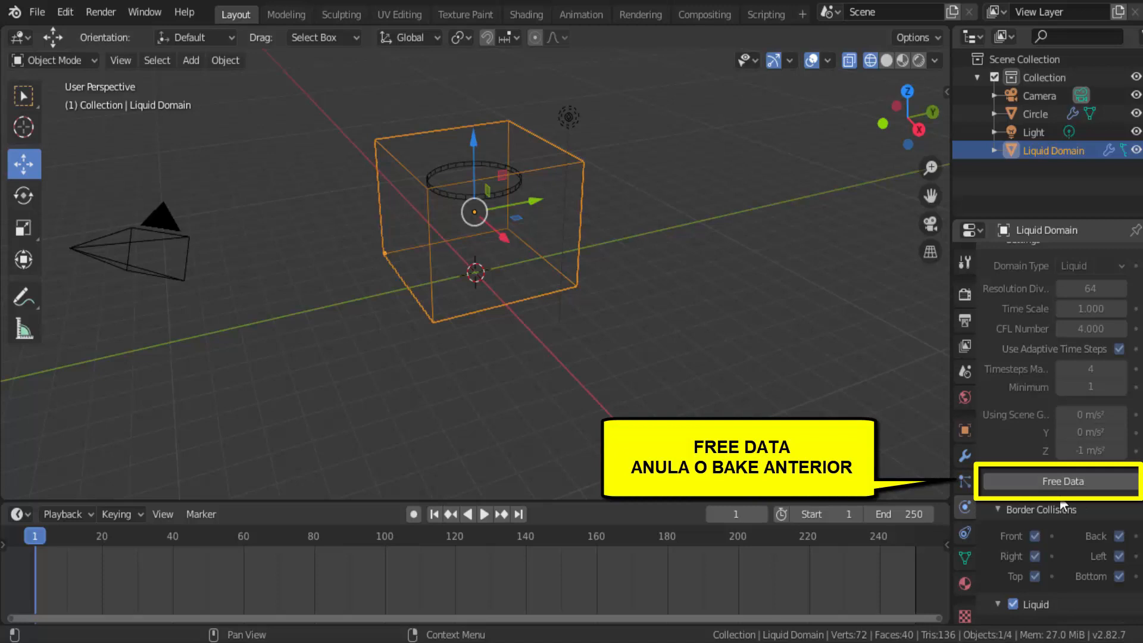
pyautogui.click(1064, 483)
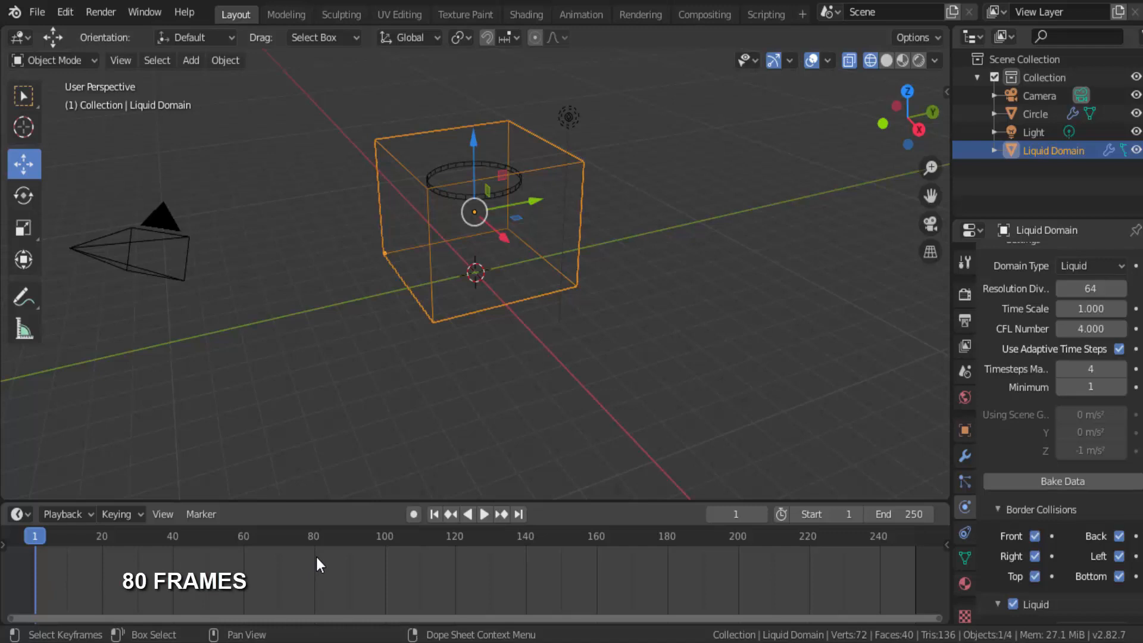
# Step: Set the timeline's end frame to 80 and the Liquid Domain's cache end frame to 75
pyautogui.doubleClick(915, 514)
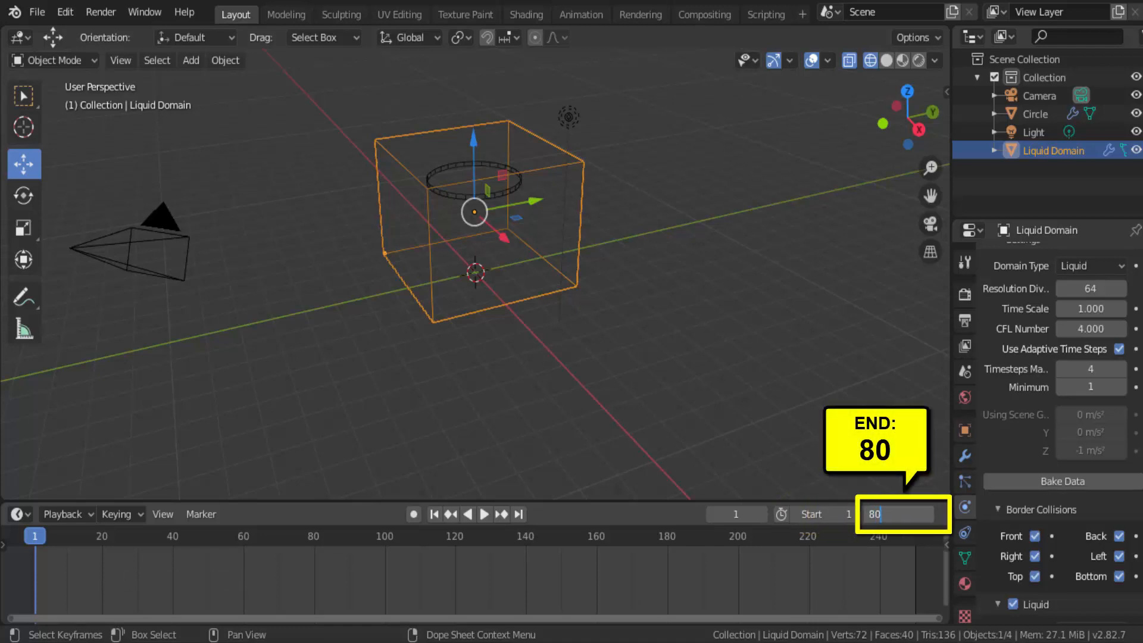
pyautogui.press('Return')
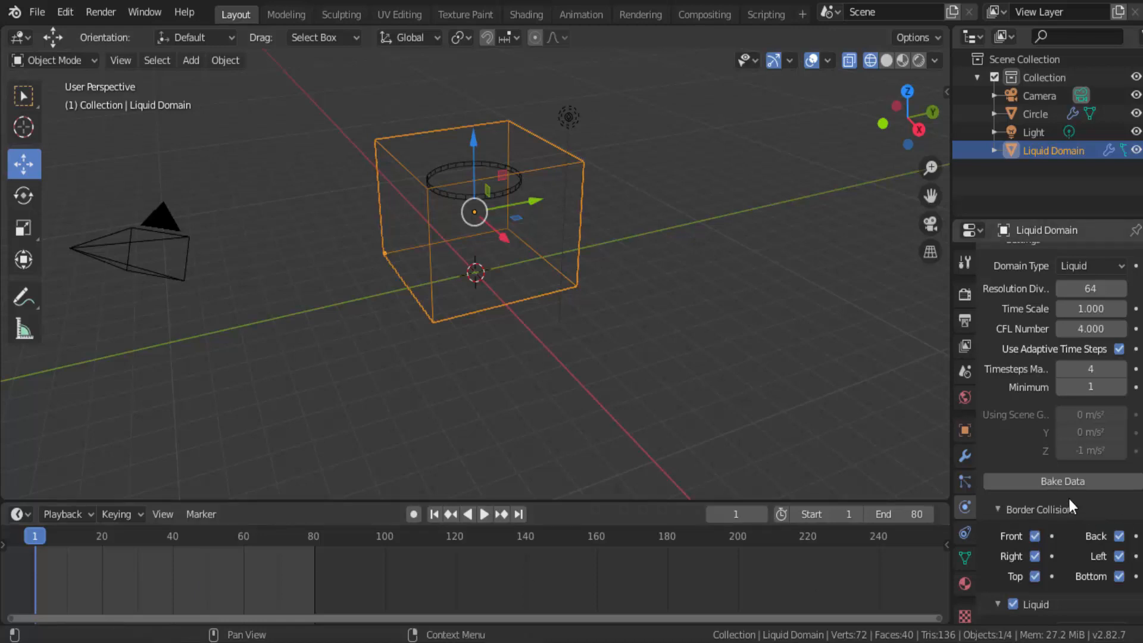
pyautogui.scroll(-8, 1068, 496)
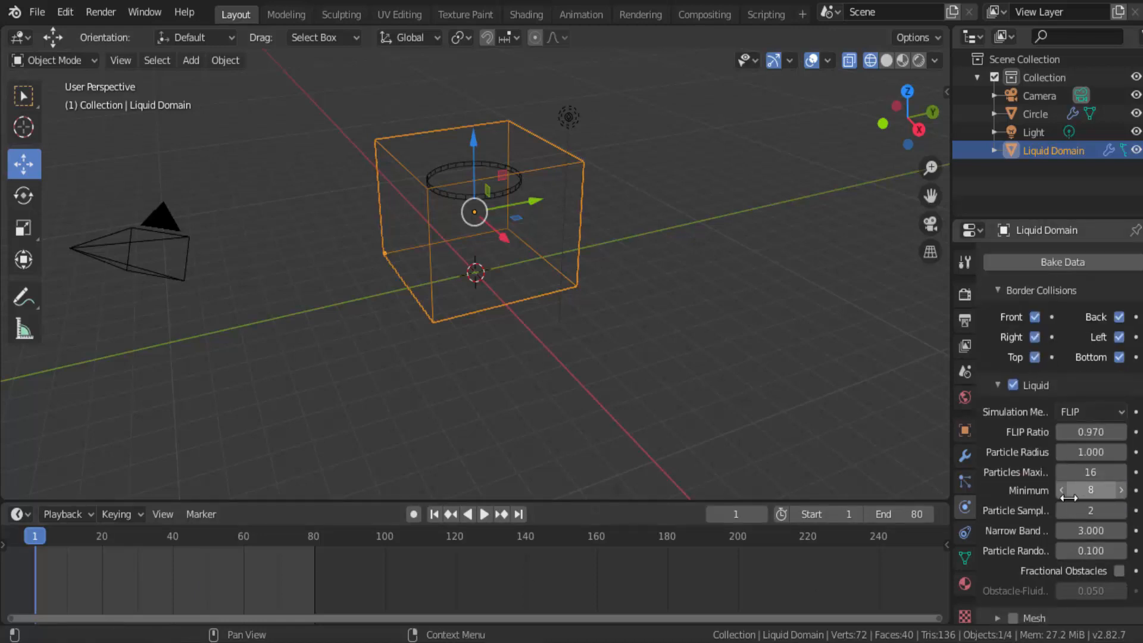
pyautogui.scroll(-12, 1070, 498)
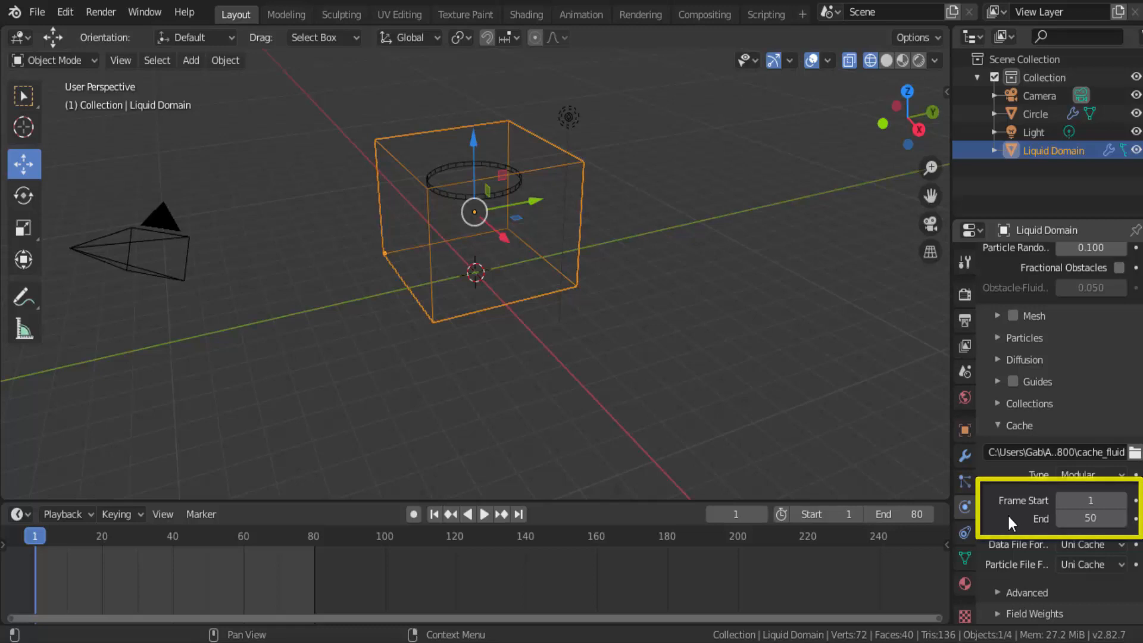
pyautogui.click(1094, 519)
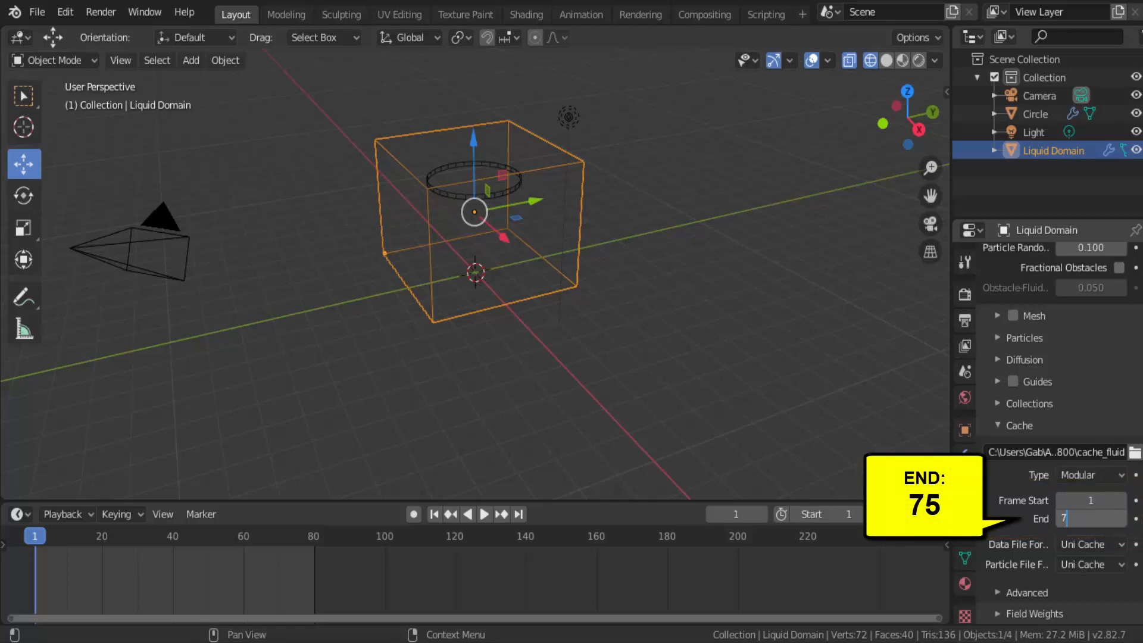
pyautogui.press('Return')
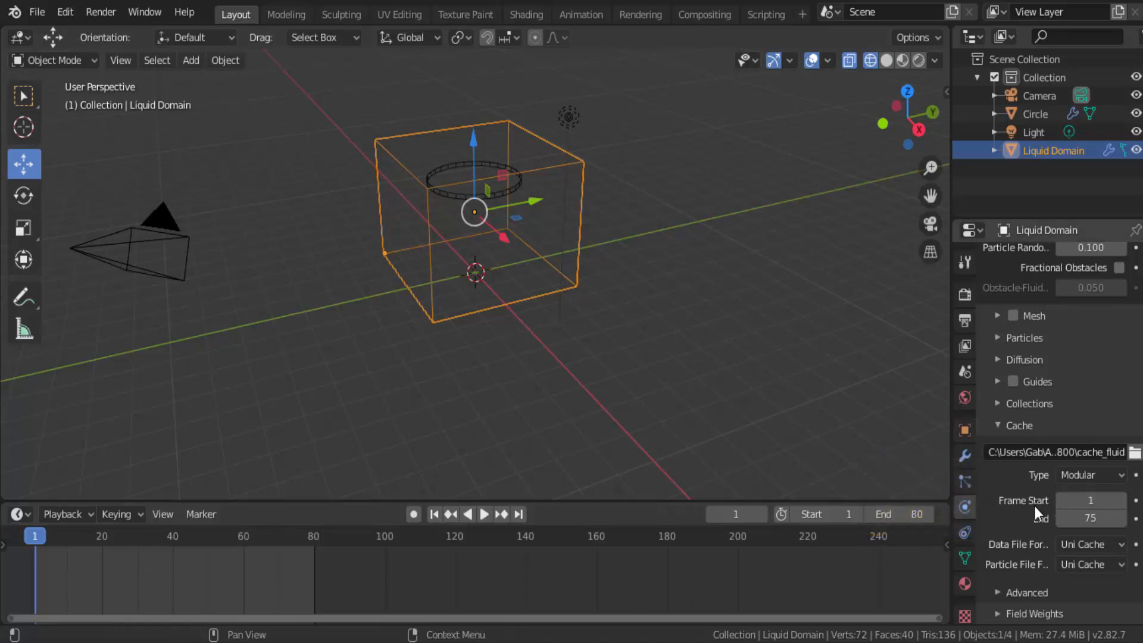
# Step: Bake the Liquid Domain's fluid data again with the new frame range
pyautogui.scroll(10, 1034, 506)
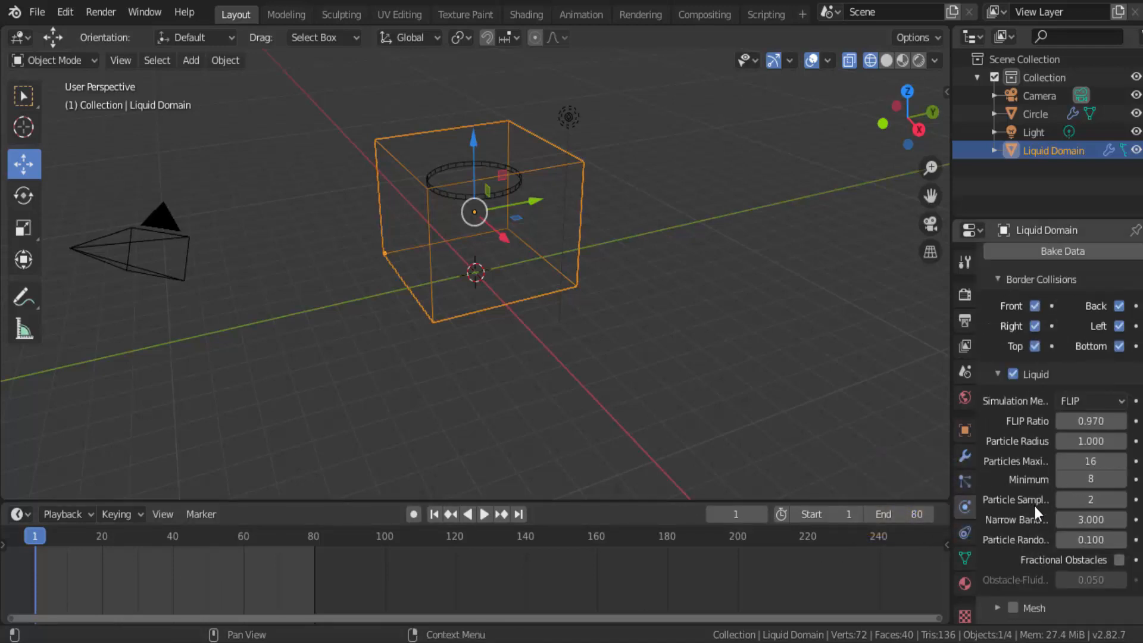
pyautogui.scroll(10, 1034, 505)
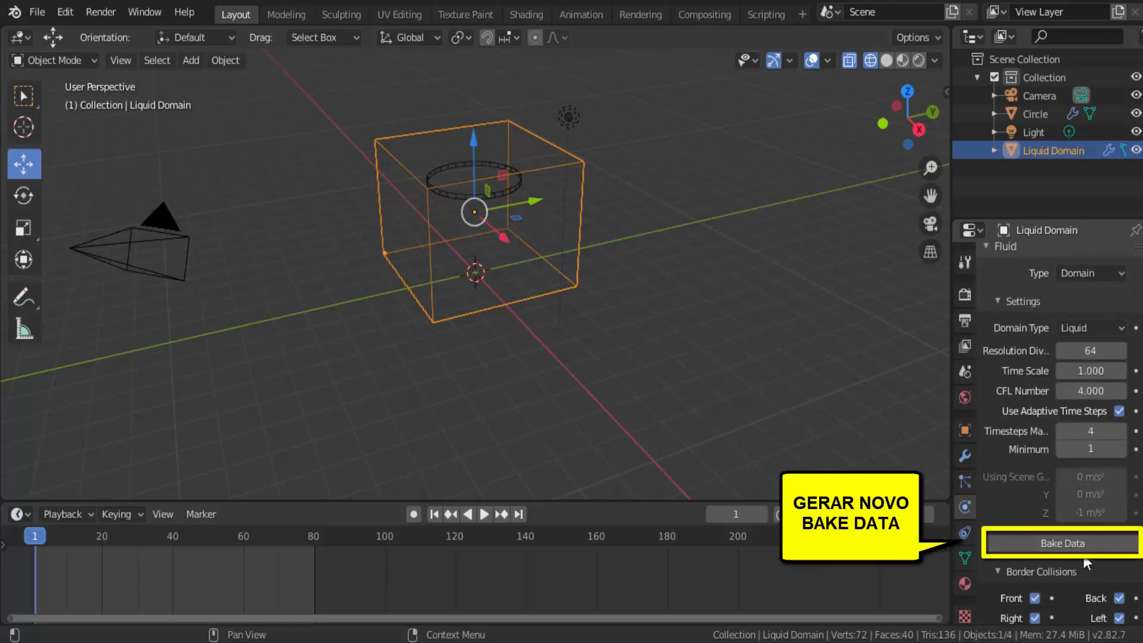
pyautogui.click(1069, 542)
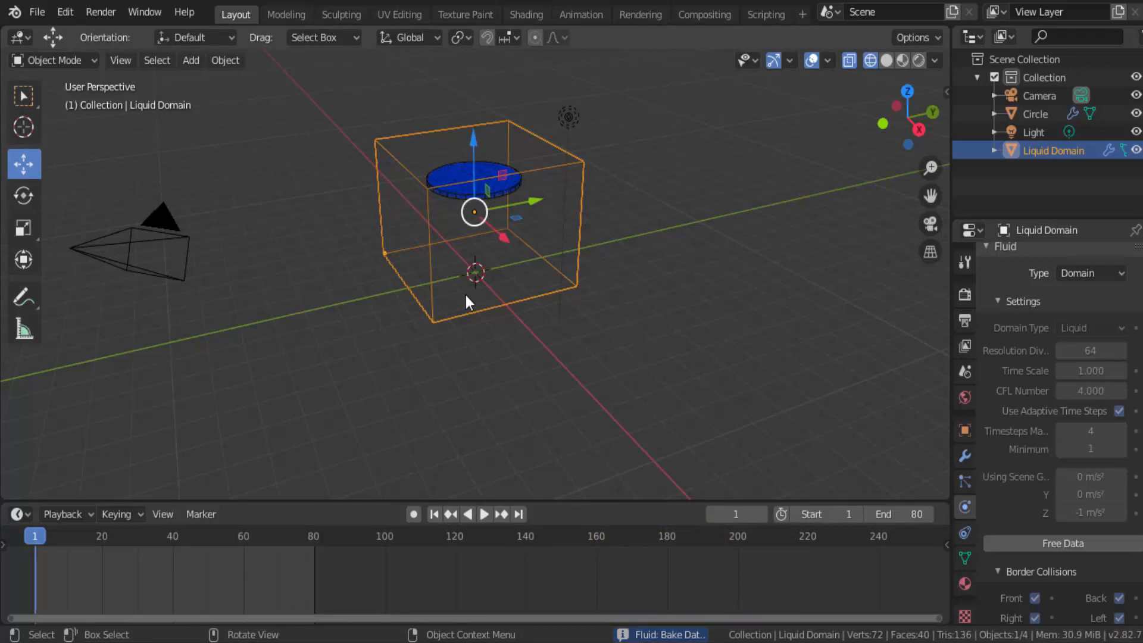
# Step: Play back the newly baked liquid twice, inspecting the particles up close, and return to frame 1
pyautogui.click(483, 516)
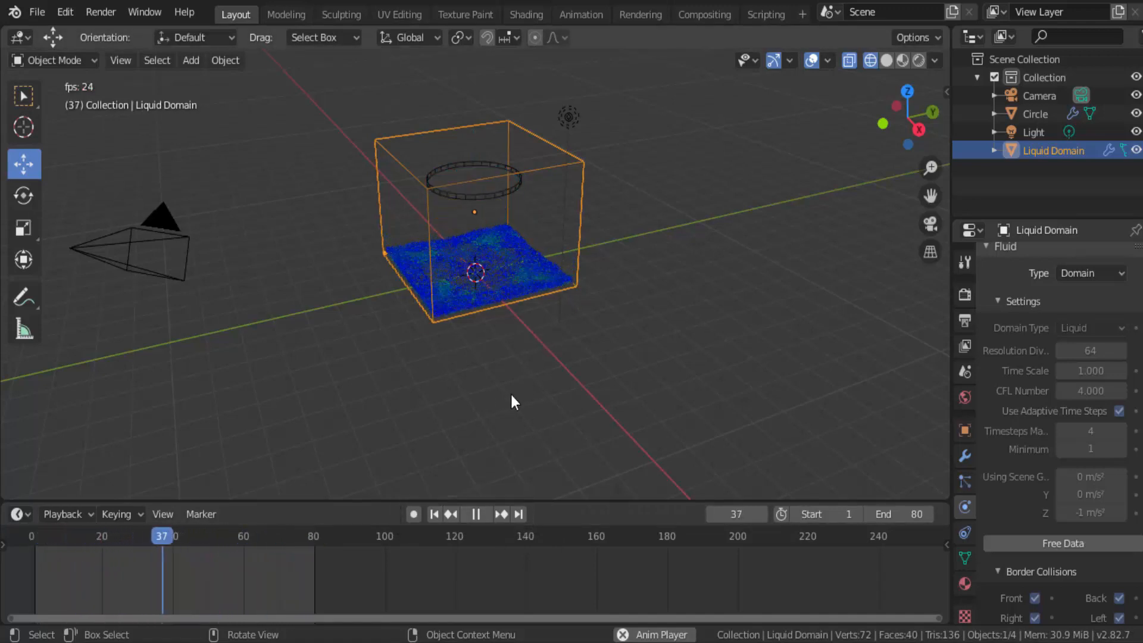
pyautogui.click(479, 513)
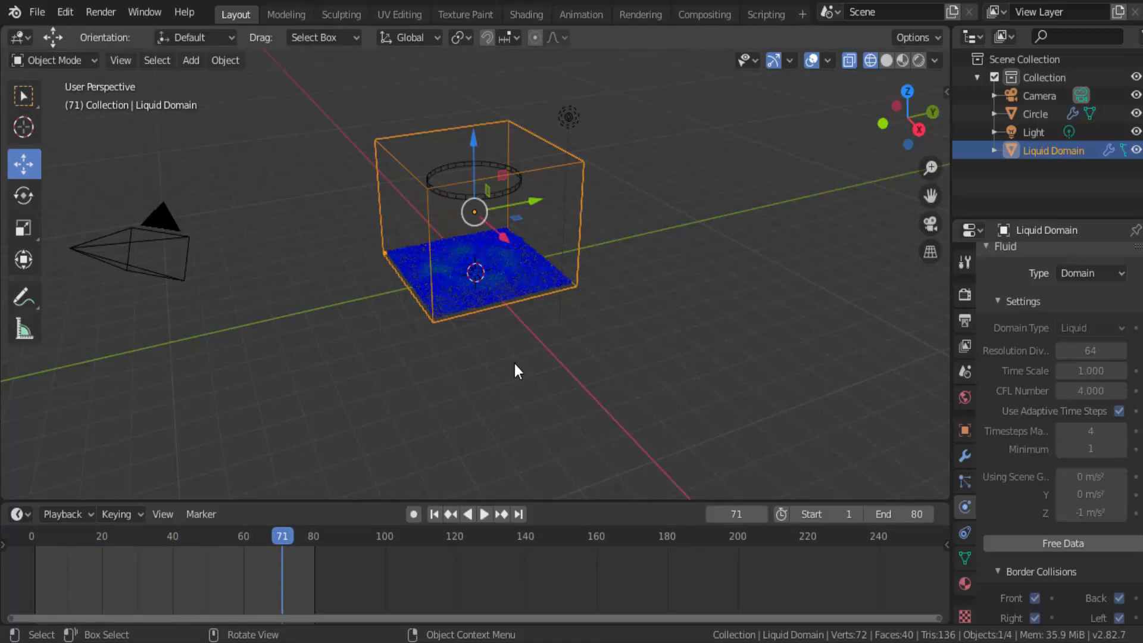
pyautogui.scroll(3, 514, 364)
pyautogui.scroll(3, 514, 363)
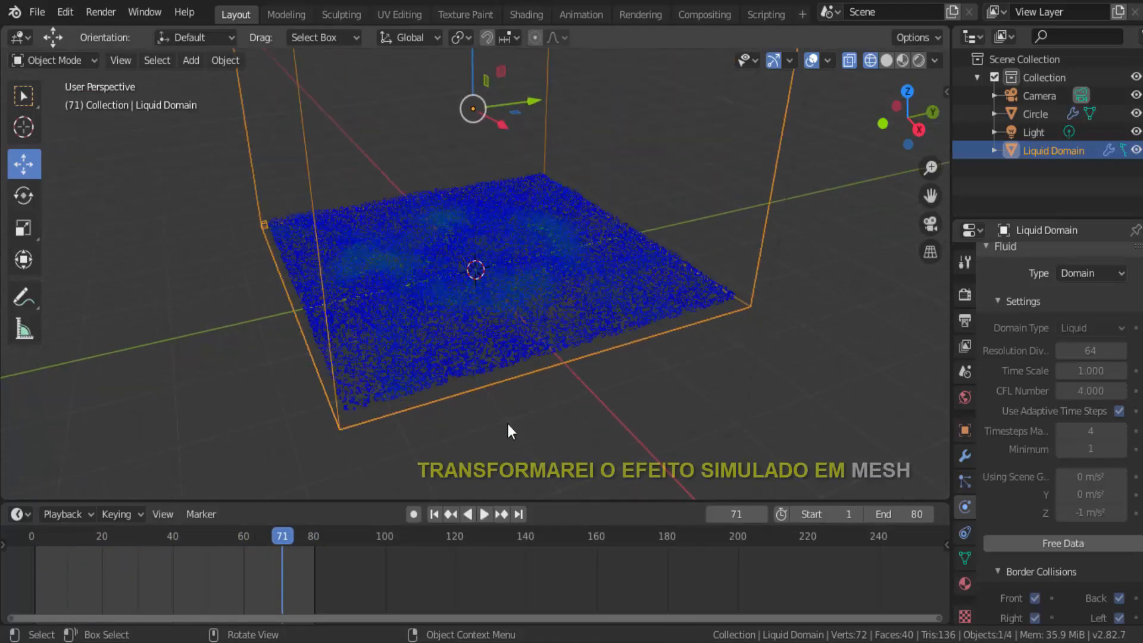
pyautogui.click(435, 513)
pyautogui.click(487, 513)
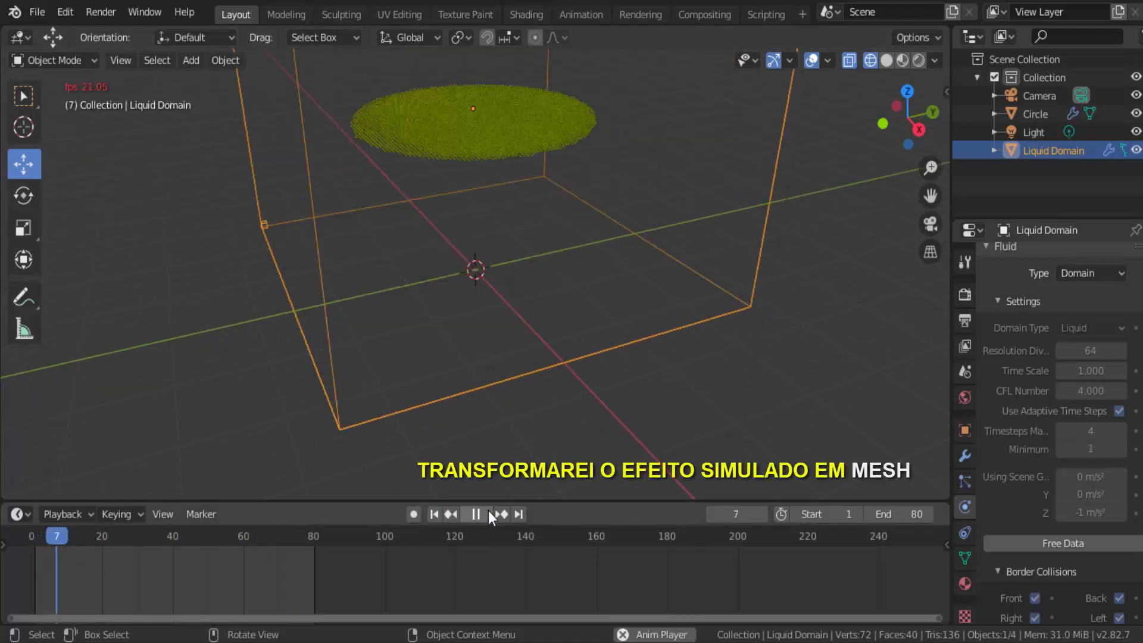
pyautogui.click(488, 513)
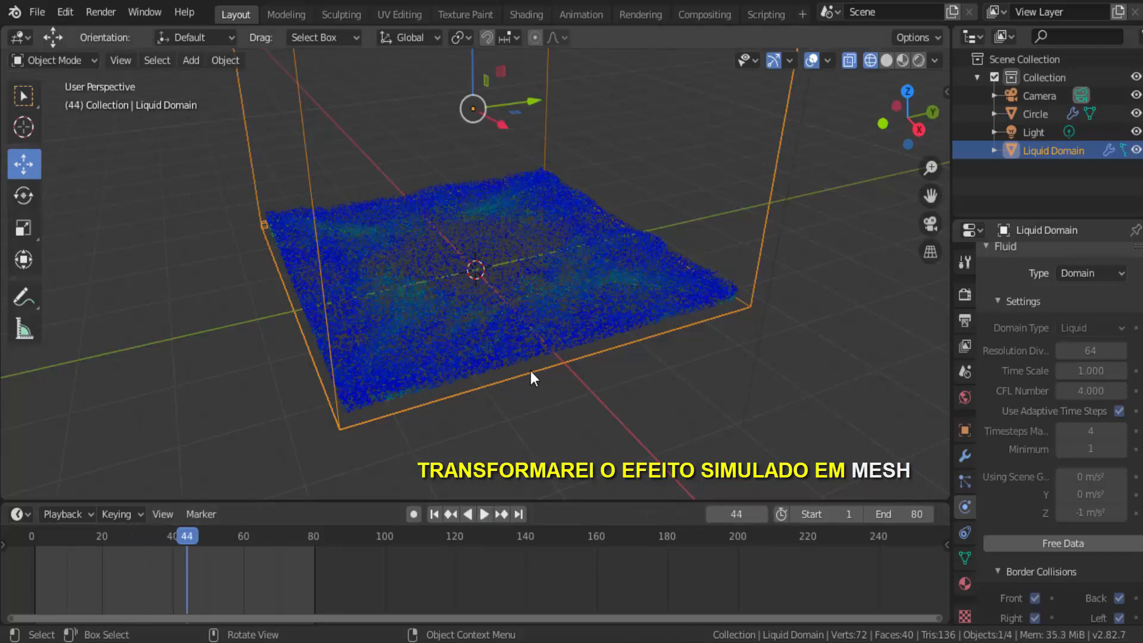
pyautogui.click(434, 515)
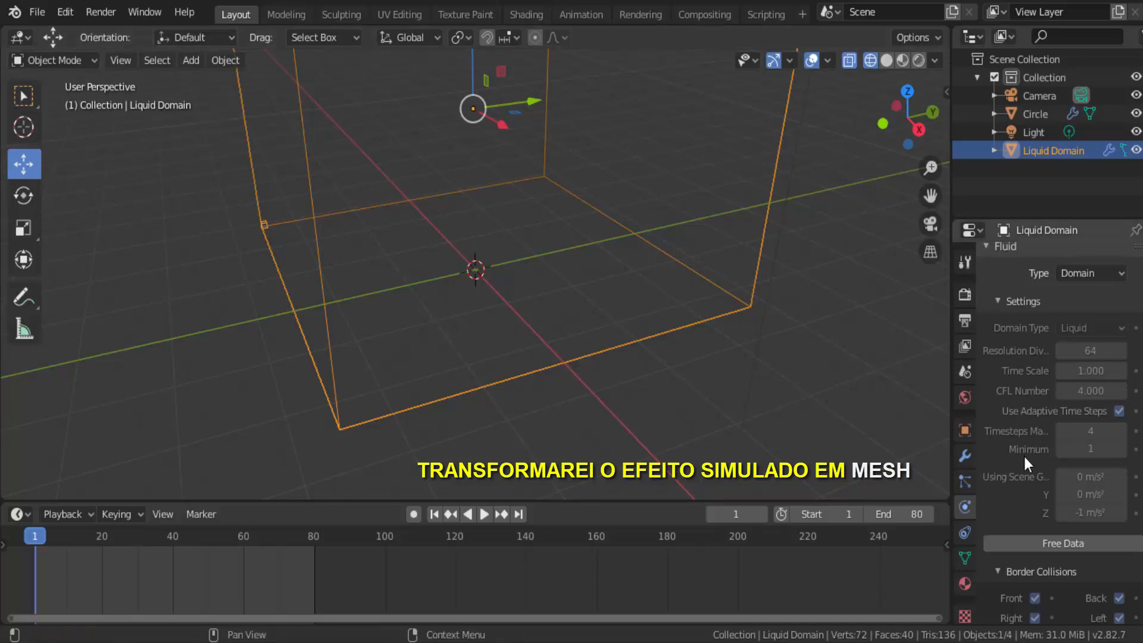
# Step: Enable Mesh in the Liquid Domain's fluid settings and bake the mesh with the default values
pyautogui.scroll(-8, 1023, 455)
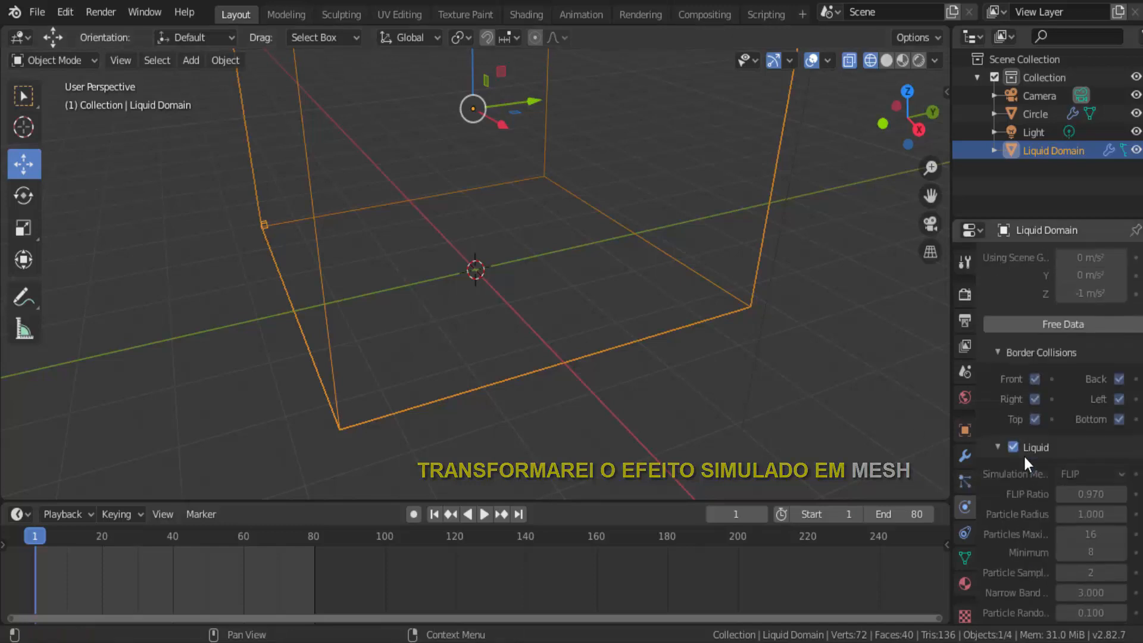
pyautogui.scroll(-10, 1023, 454)
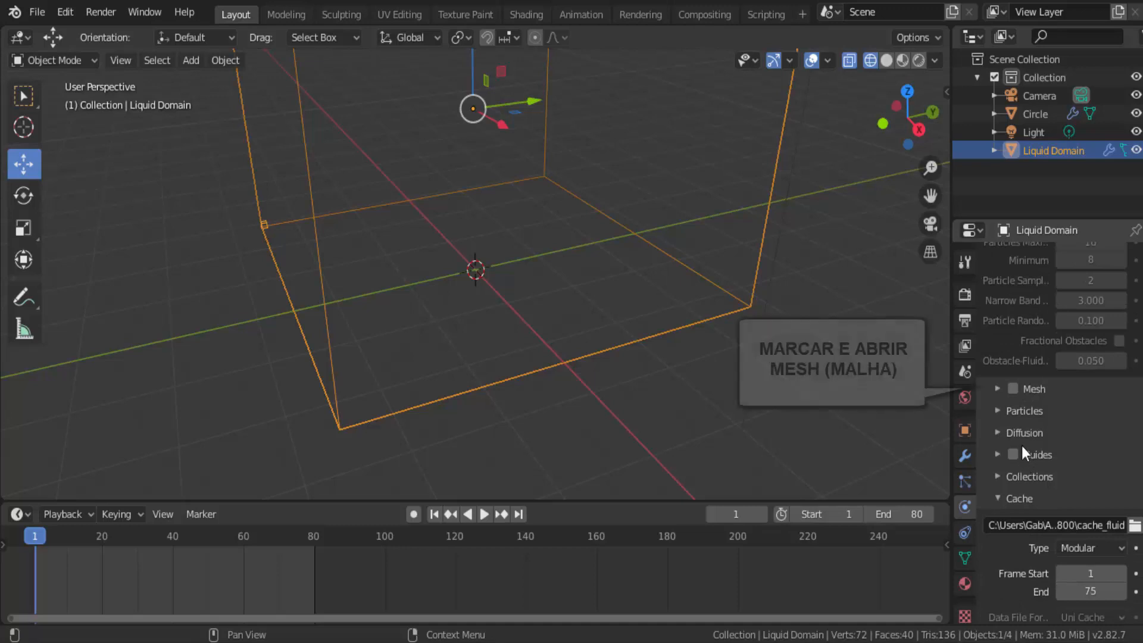
pyautogui.click(998, 389)
pyautogui.scroll(-2, 1015, 477)
pyautogui.scroll(-4, 1016, 476)
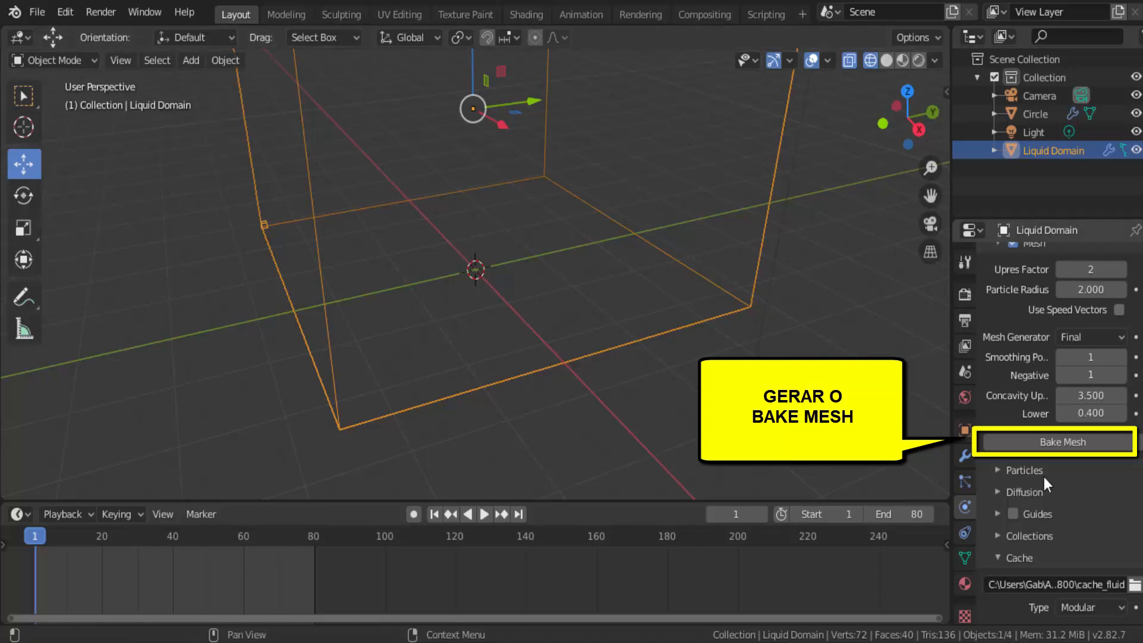
pyautogui.click(1063, 443)
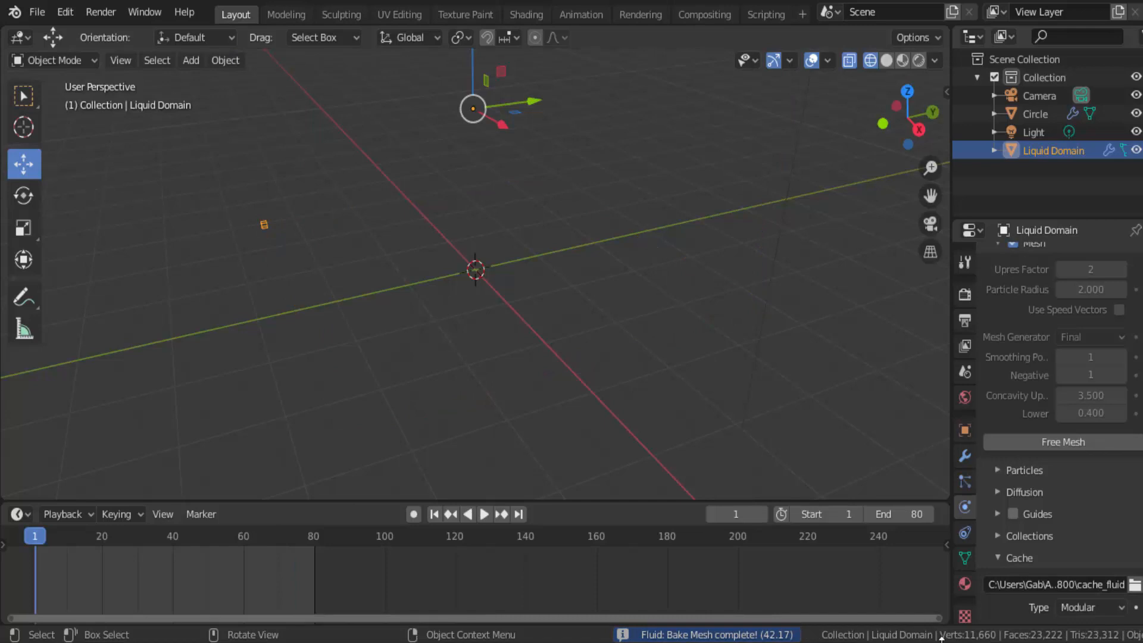
# Step: Start playback of the meshed liquid and display the viewport in Rendered shading
pyautogui.scroll(-4, 659, 336)
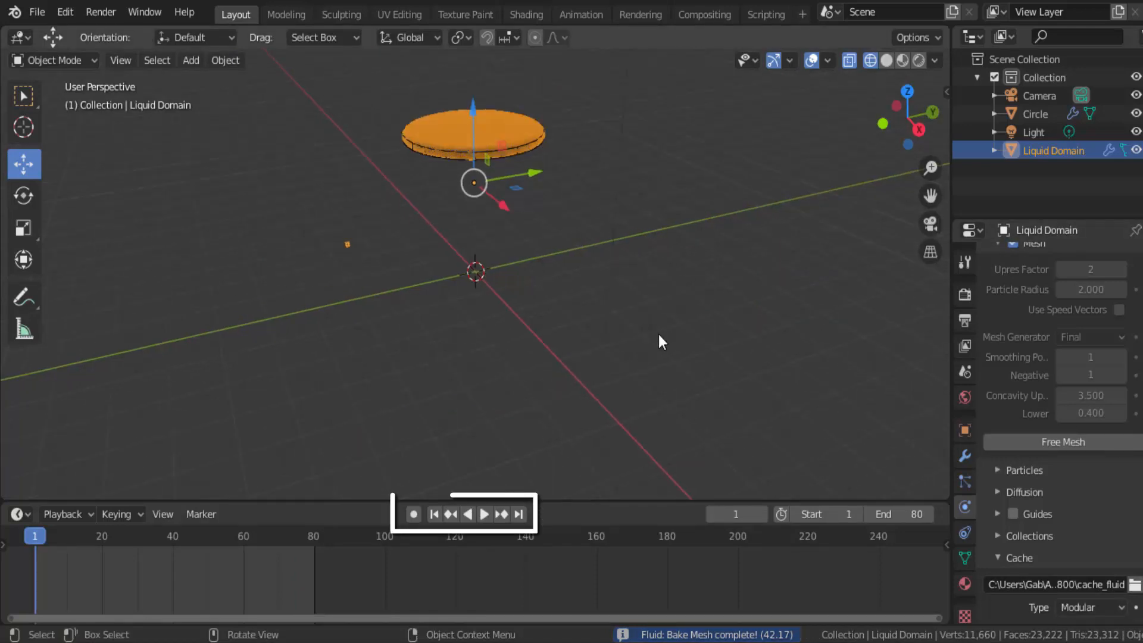
pyautogui.click(484, 514)
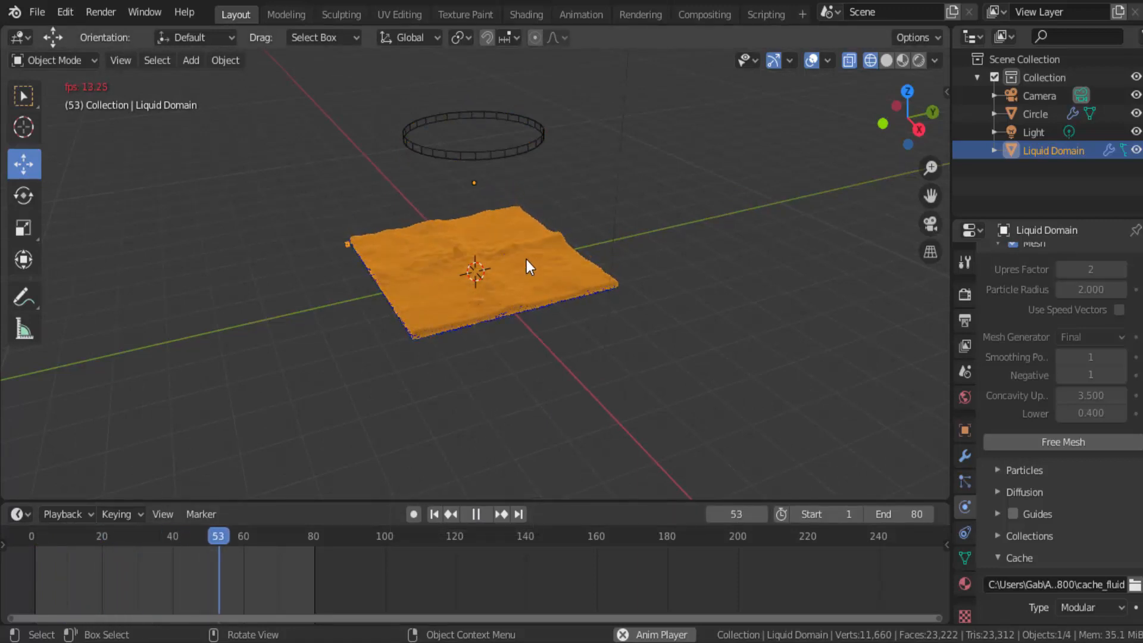
pyautogui.click(918, 62)
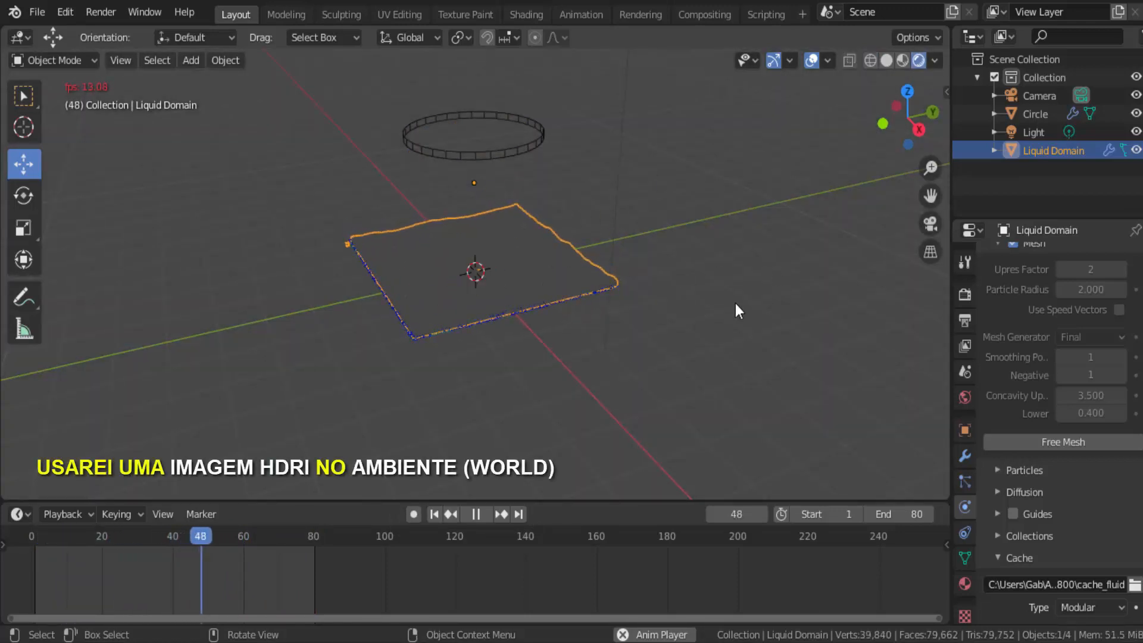
# Step: Give the world colour an Environment Texture using HDRI (7).hdr and link its strength to the Light Path Ray Depth output
pyautogui.click(964, 397)
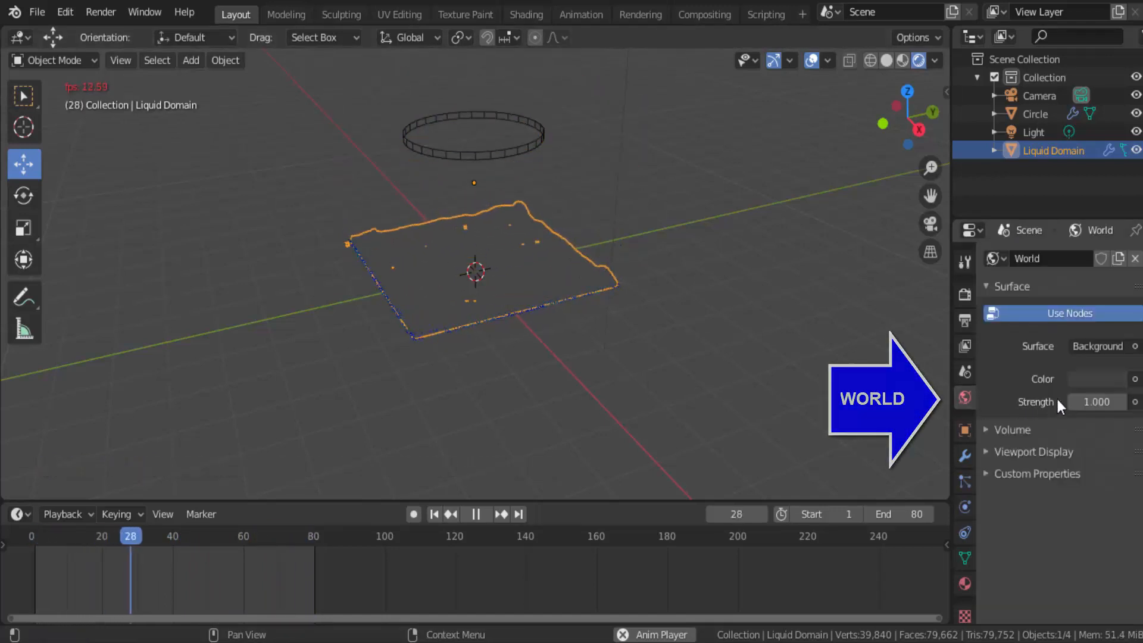
pyautogui.click(1135, 380)
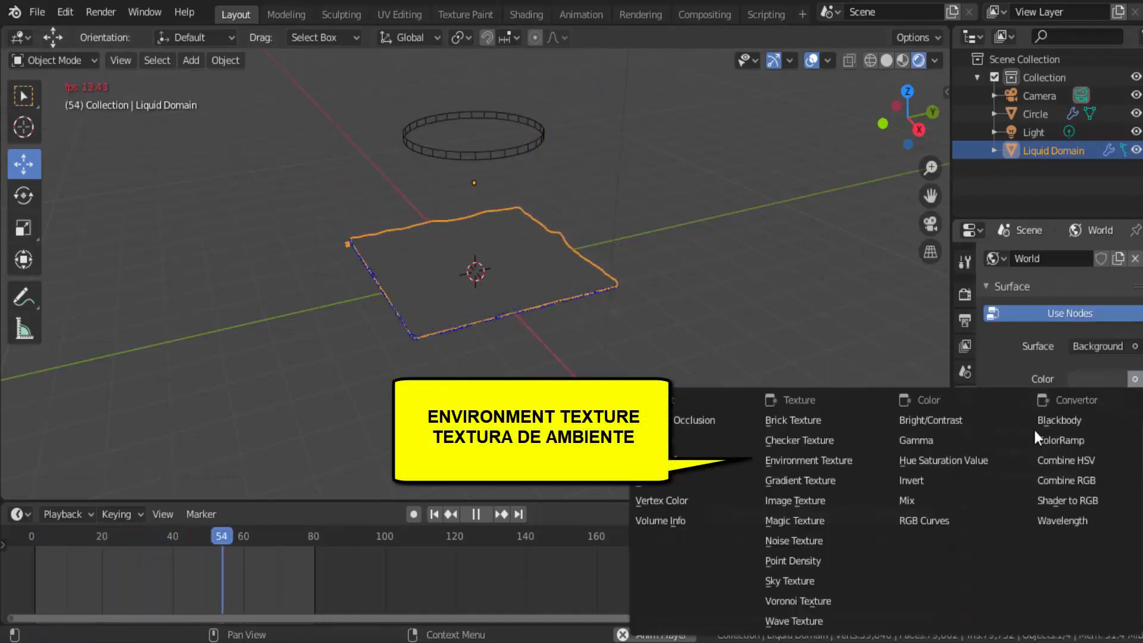
pyautogui.click(818, 459)
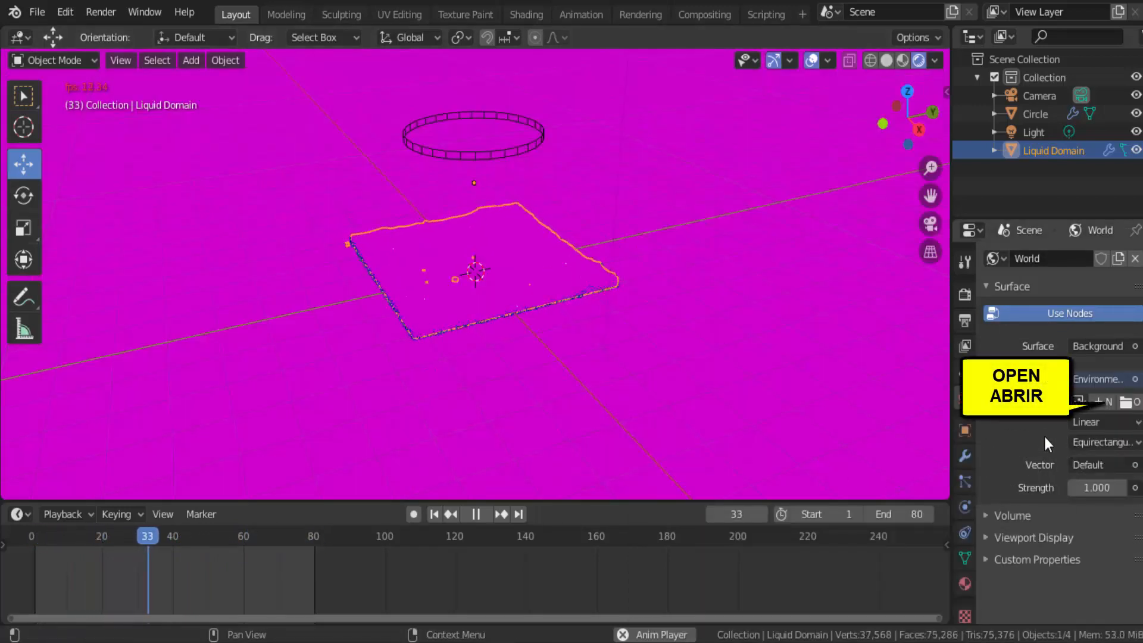
pyautogui.click(1127, 402)
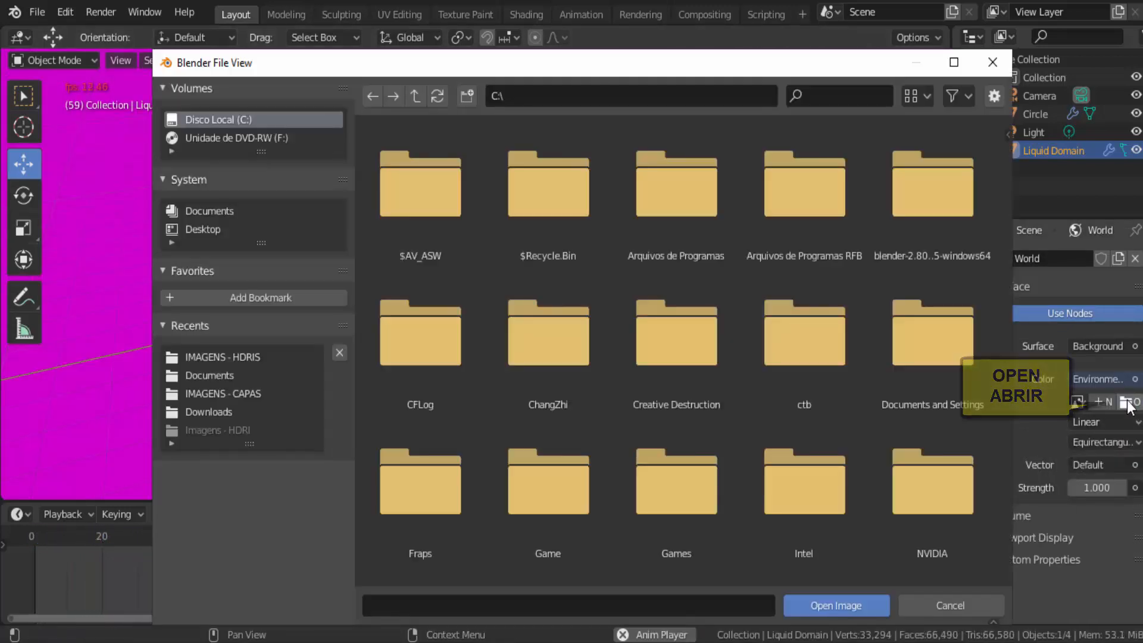
pyautogui.click(223, 358)
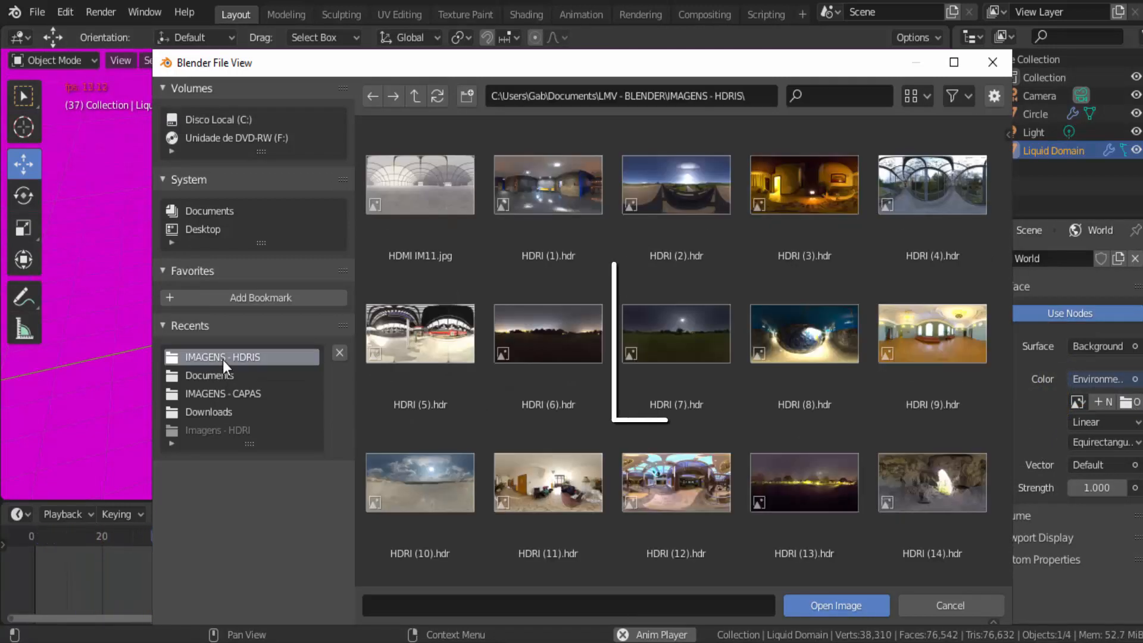
pyautogui.doubleClick(704, 349)
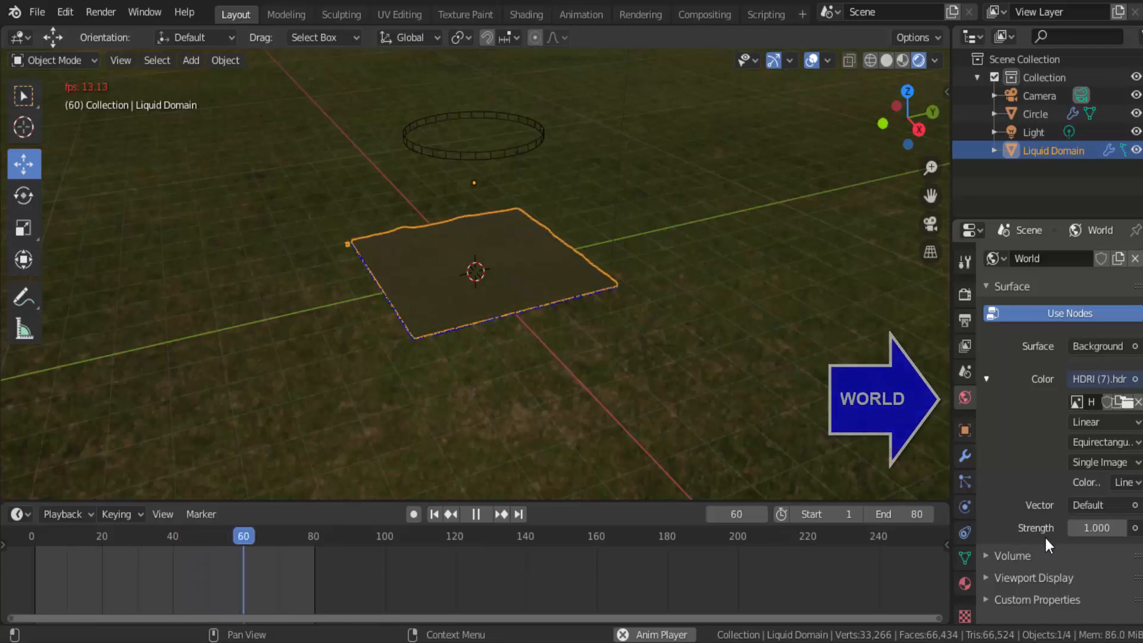
pyautogui.click(1135, 528)
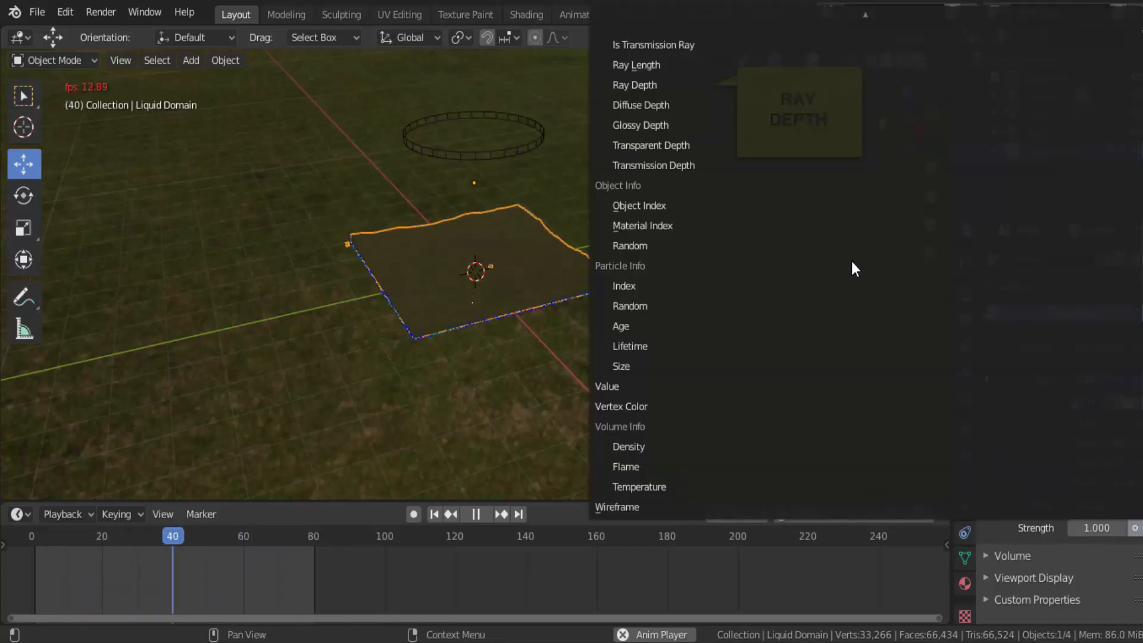
pyautogui.click(655, 84)
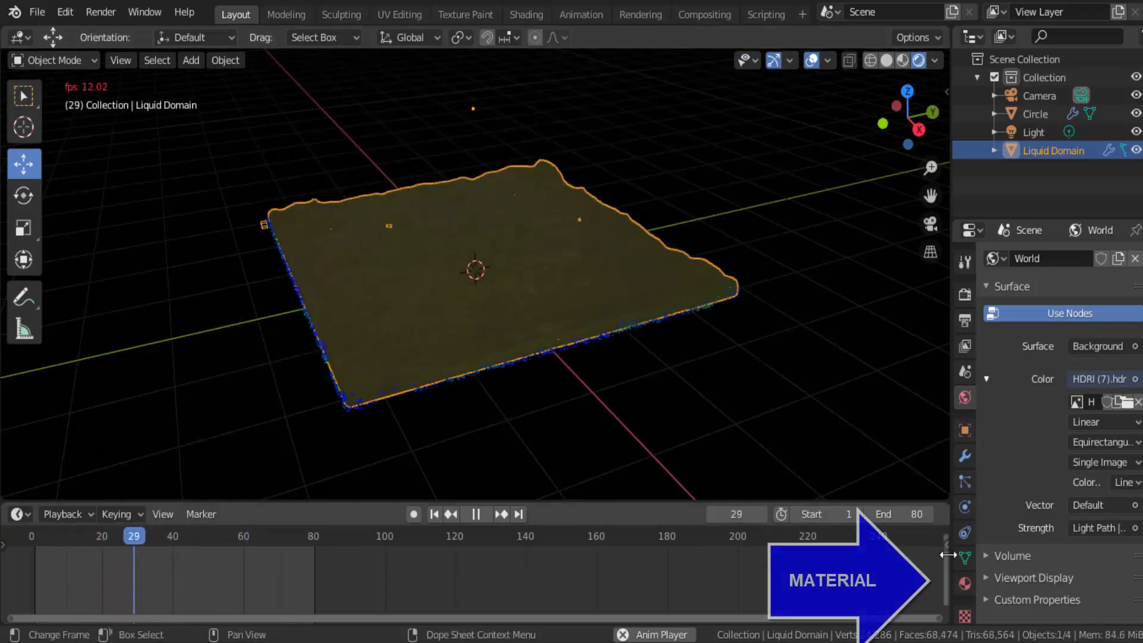
# Step: Colour the Liquid Domain's Glass BSDF material pale yellow (H 0.131, S 0.491) and inspect it in Material Preview shading from another angle
pyautogui.click(964, 584)
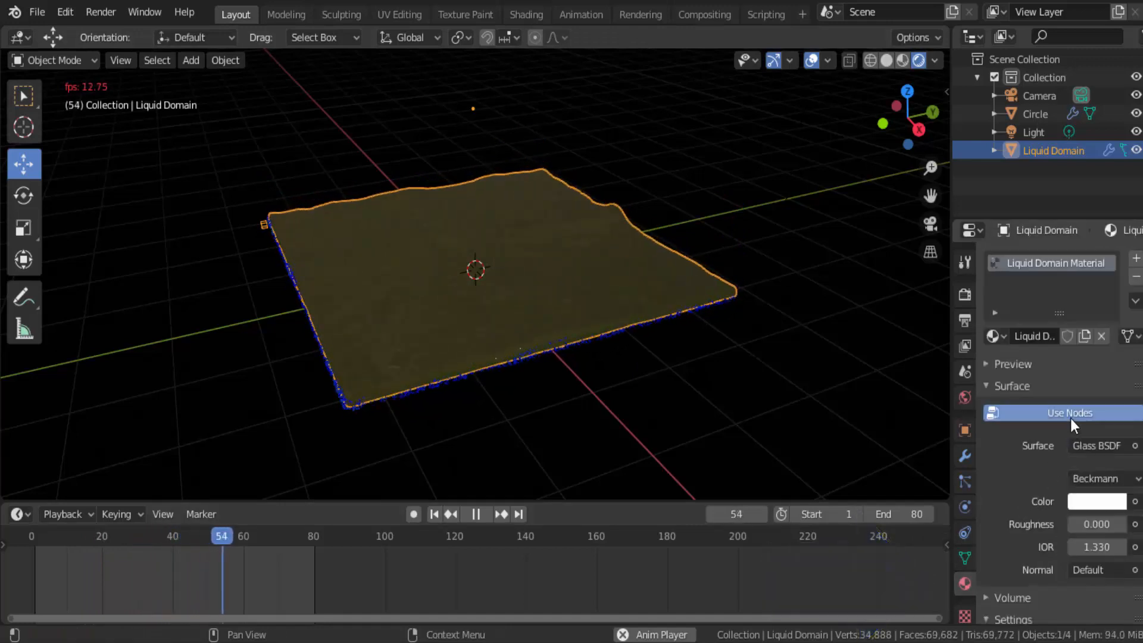
pyautogui.click(1094, 500)
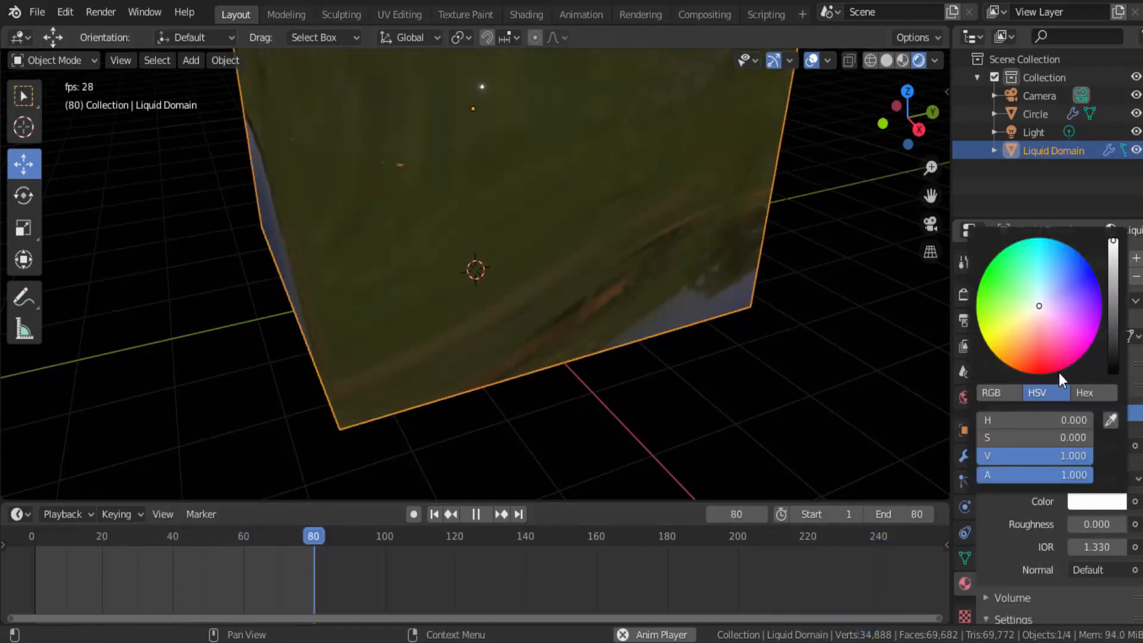
pyautogui.click(1006, 271)
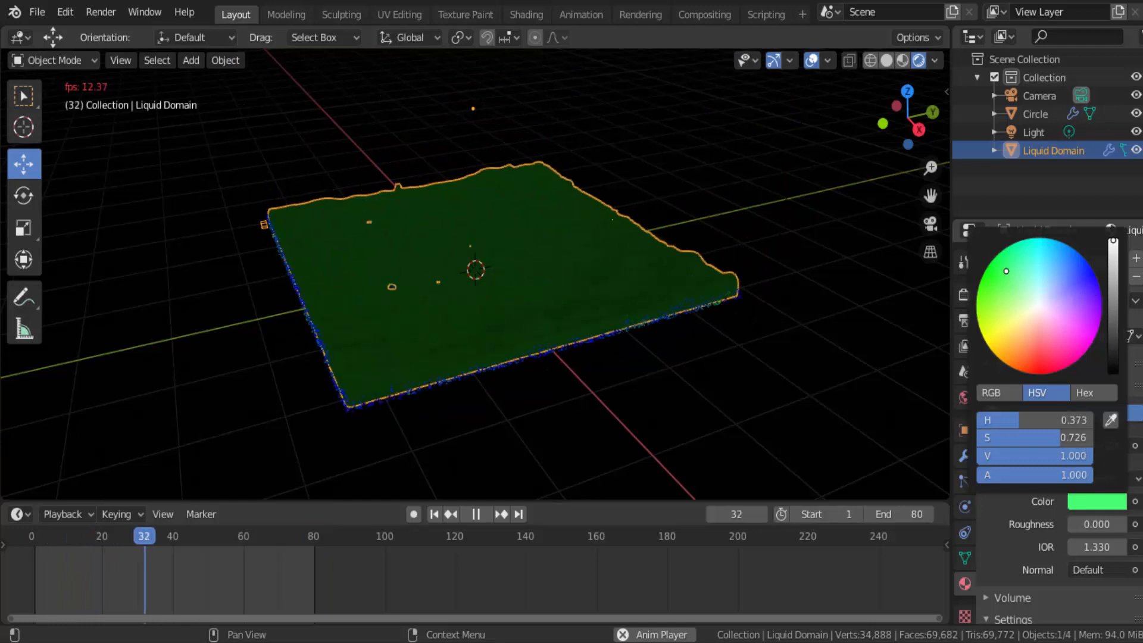
pyautogui.click(1080, 291)
pyautogui.click(1016, 329)
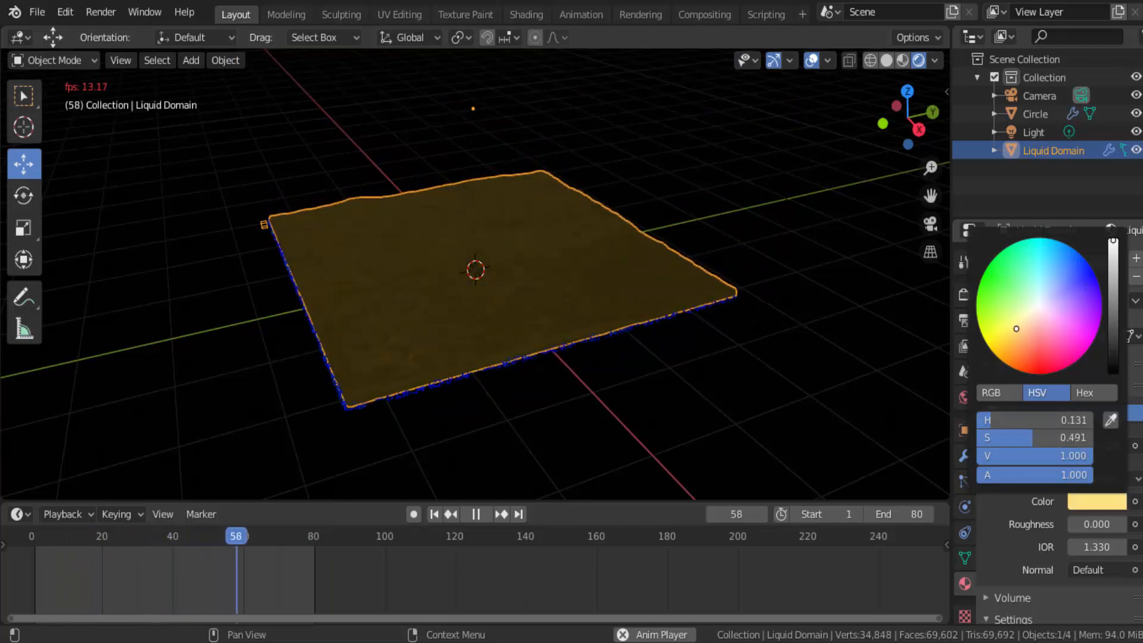
pyautogui.click(903, 60)
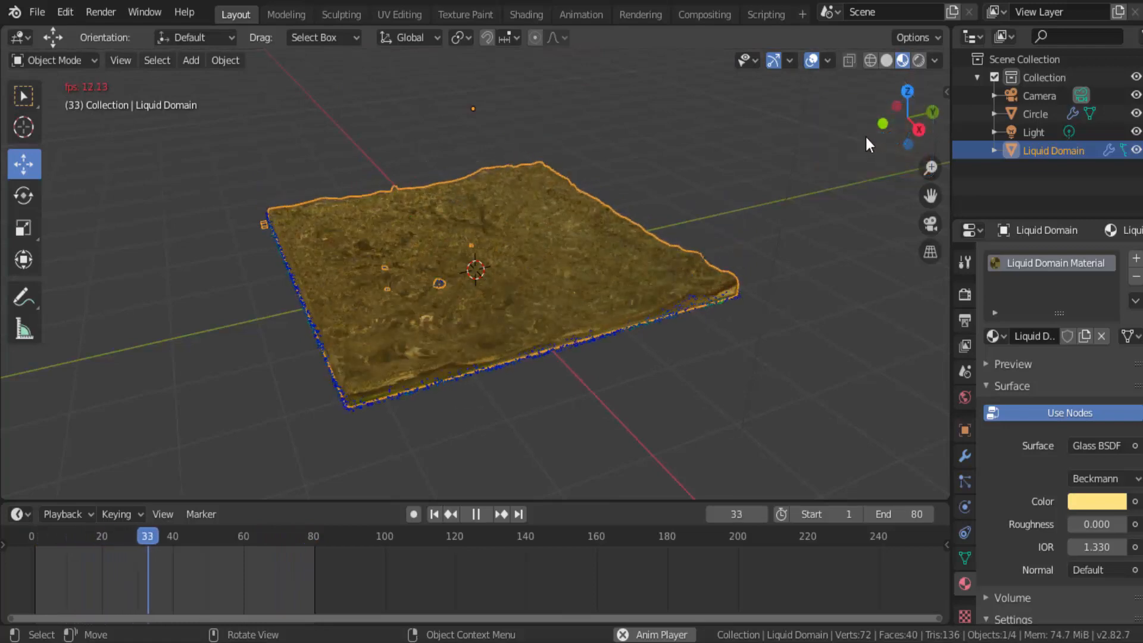
pyautogui.moveTo(890, 130); pyautogui.dragTo(961, 120)
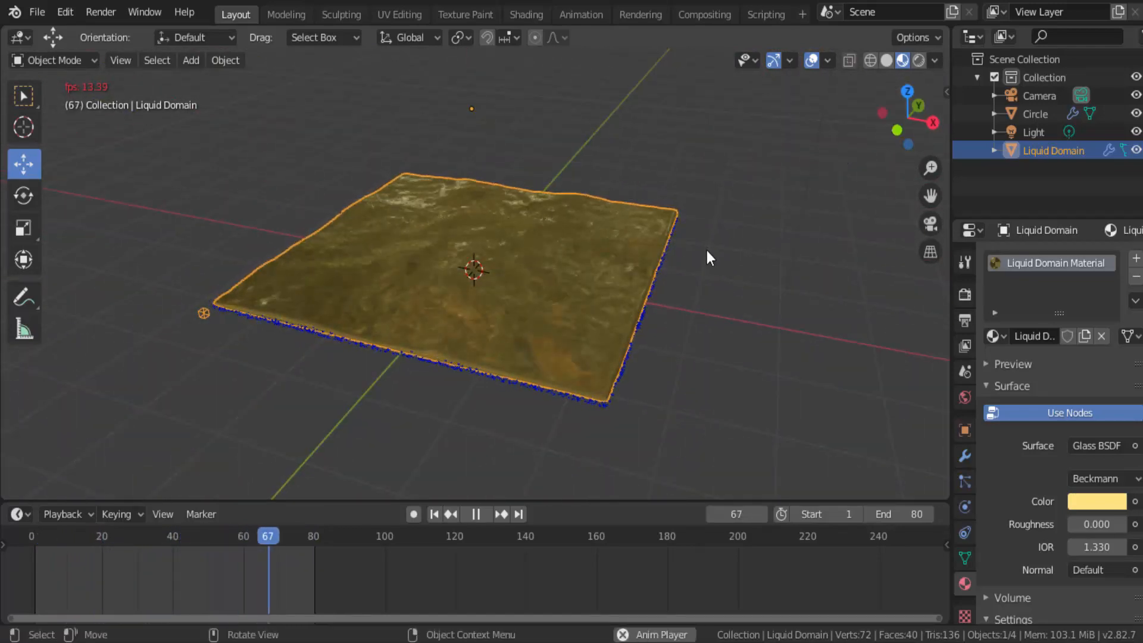